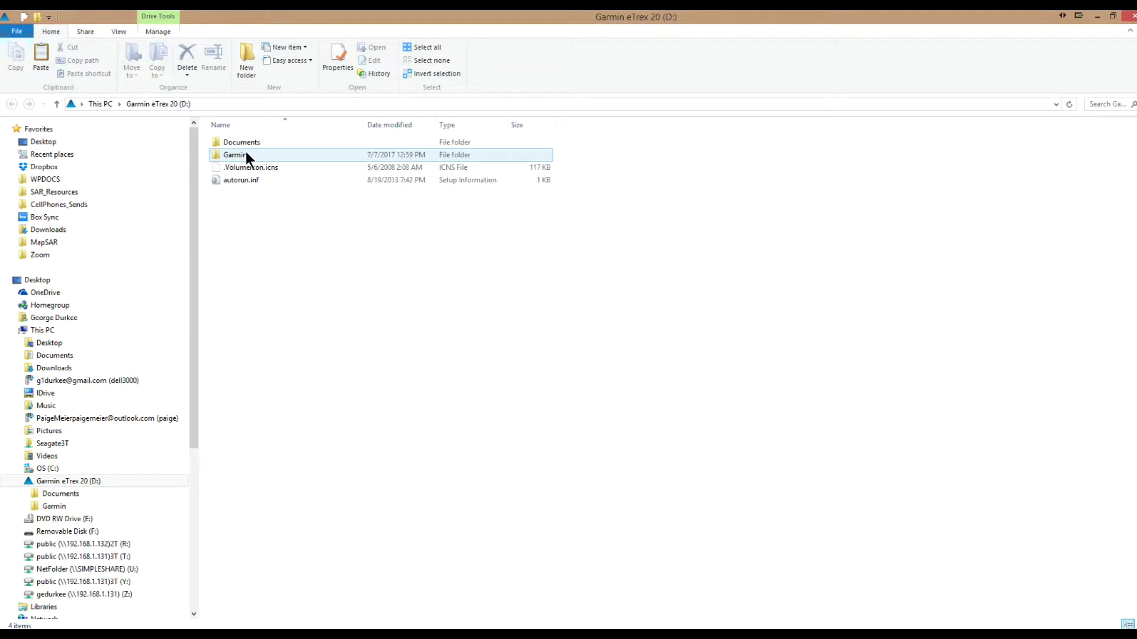
- Open the GPX folder inside the Garmin folder on the Garmin eTrex 20 drive
{"action": "left_click", "coordinate": [233, 152]}
{"action": "double_click", "coordinate": [233, 153]}
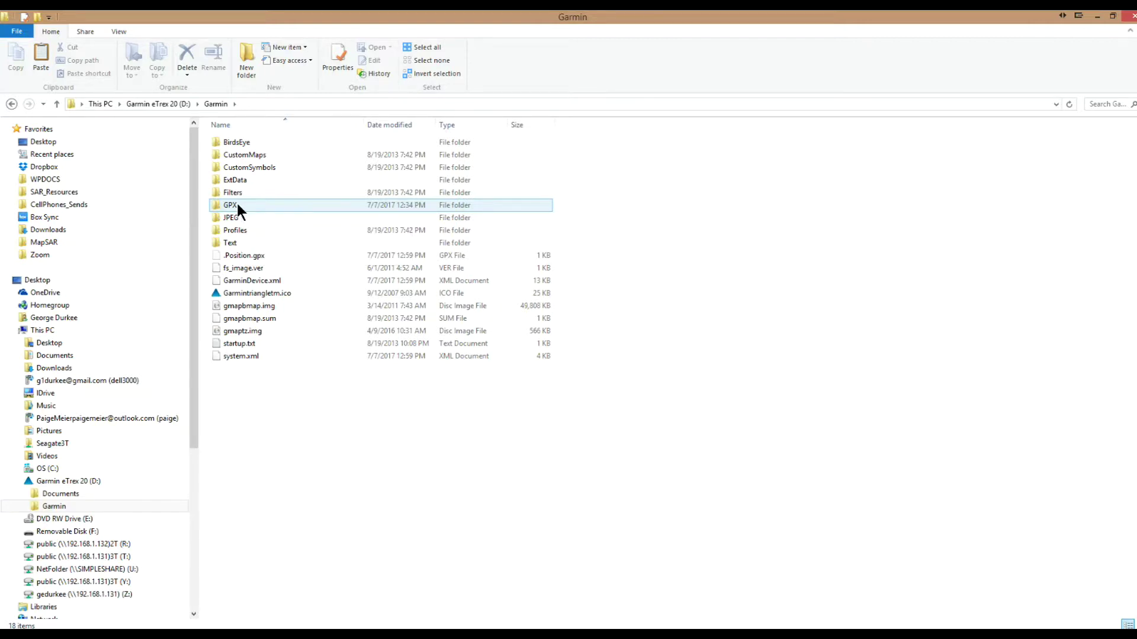
{"action": "double_click", "coordinate": [236, 204]}
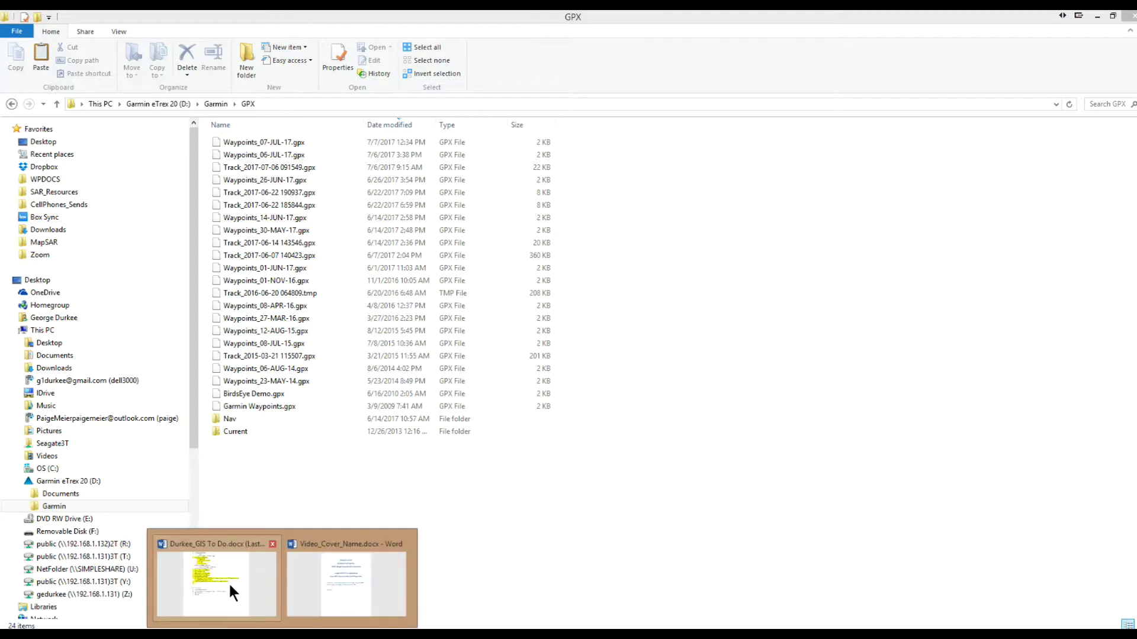
- Switch to Word and look through the Video_Cover_Name.docx document
{"action": "left_click", "coordinate": [229, 582]}
{"action": "left_click", "coordinate": [336, 584]}
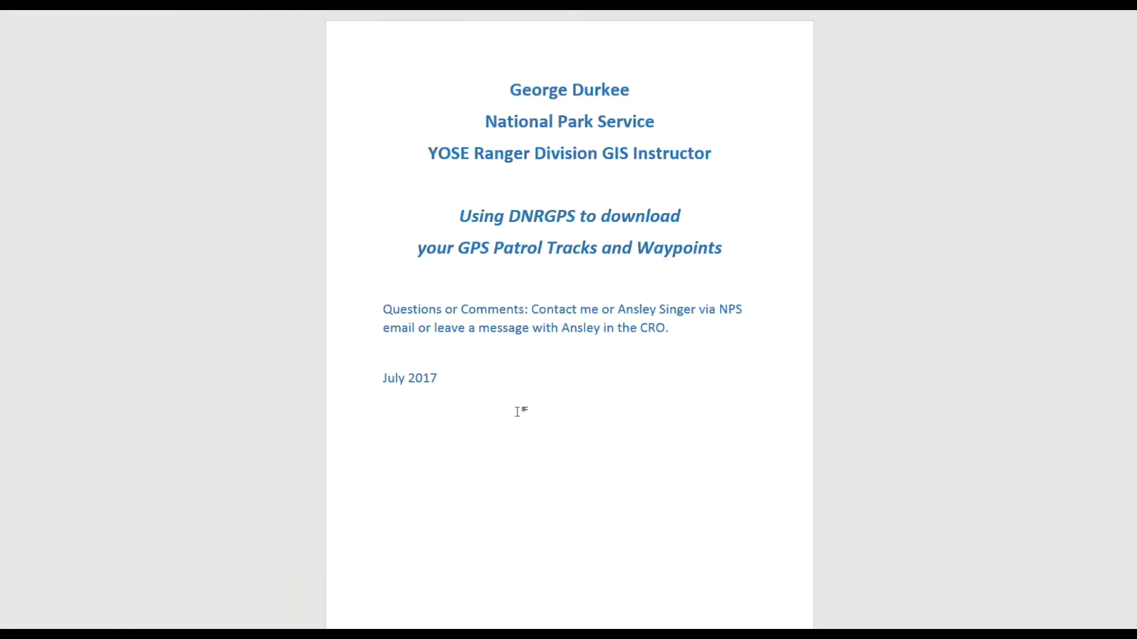
{"action": "scroll", "coordinate": [517, 411], "scroll_direction": "down", "scroll_amount": 10}
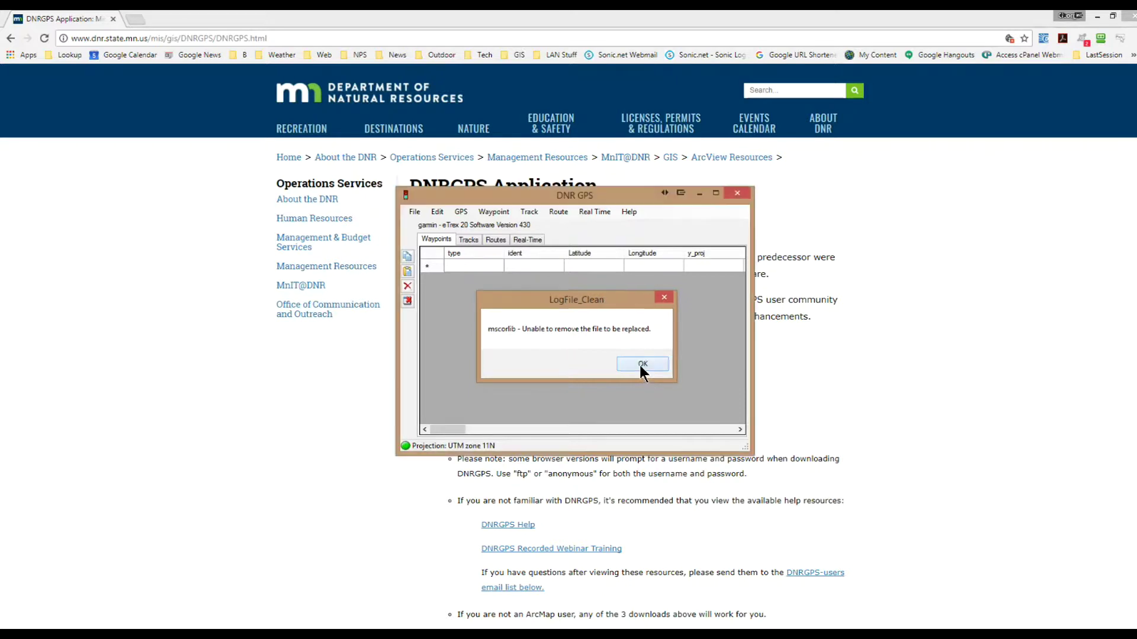
- In DNR GPS, dismiss the LogFile_Clean message and run Find GPS for the connected Garmin unit
{"action": "left_click", "coordinate": [640, 365]}
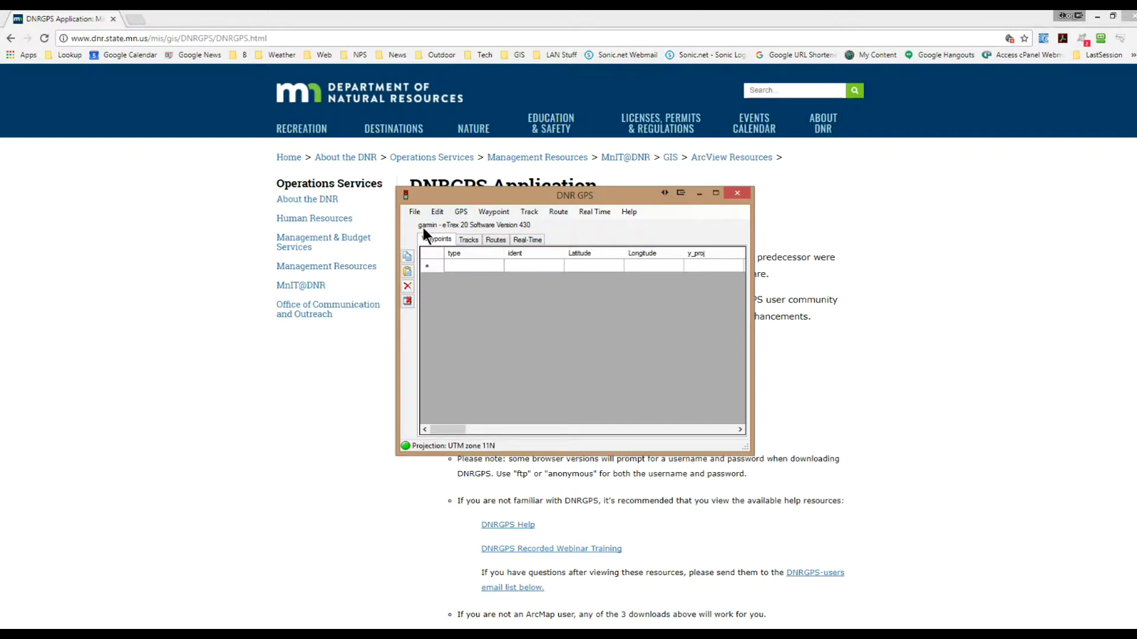
{"action": "left_click", "coordinate": [461, 212]}
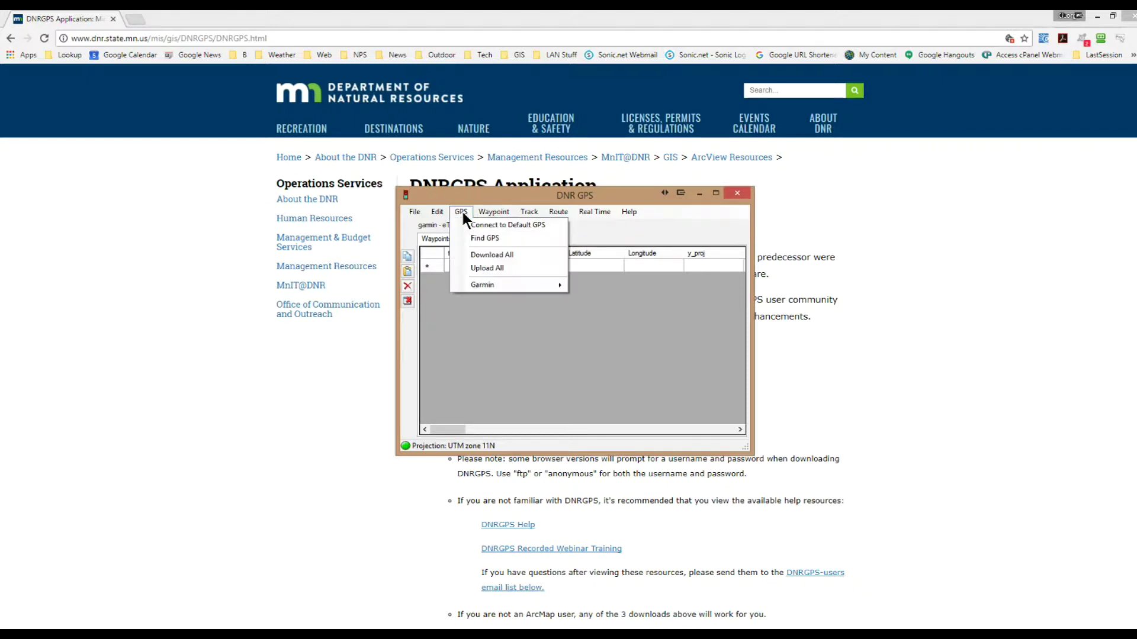
{"action": "left_click", "coordinate": [478, 239]}
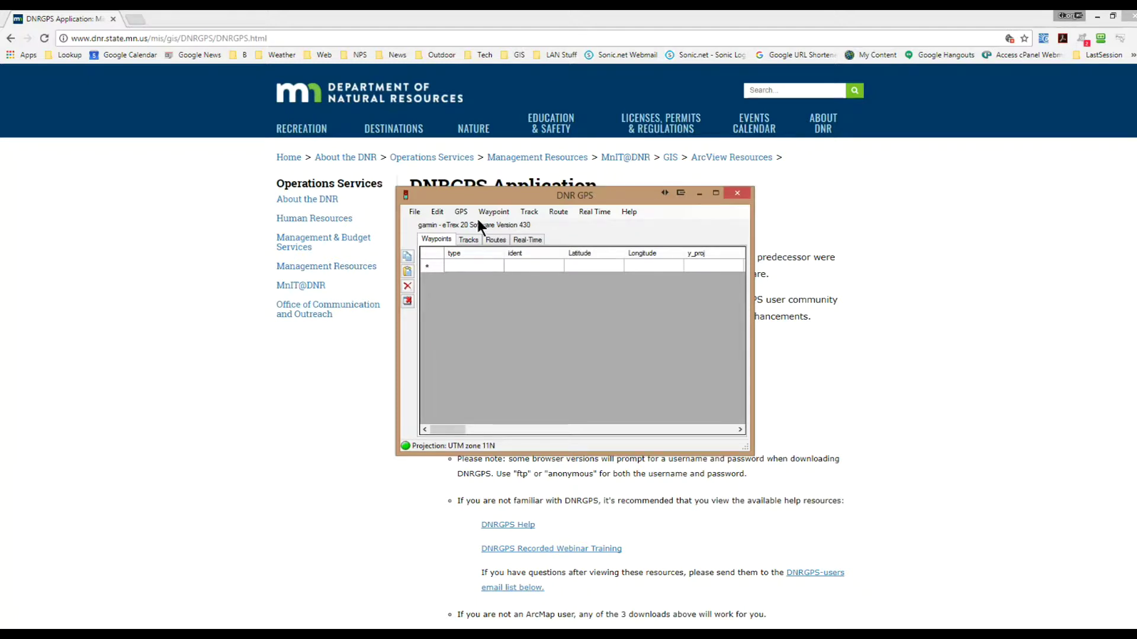
- Check and accept the projection settings with POSC code 32611, datum WGS 84 and projection UTM zone 11N
{"action": "left_click", "coordinate": [410, 212]}
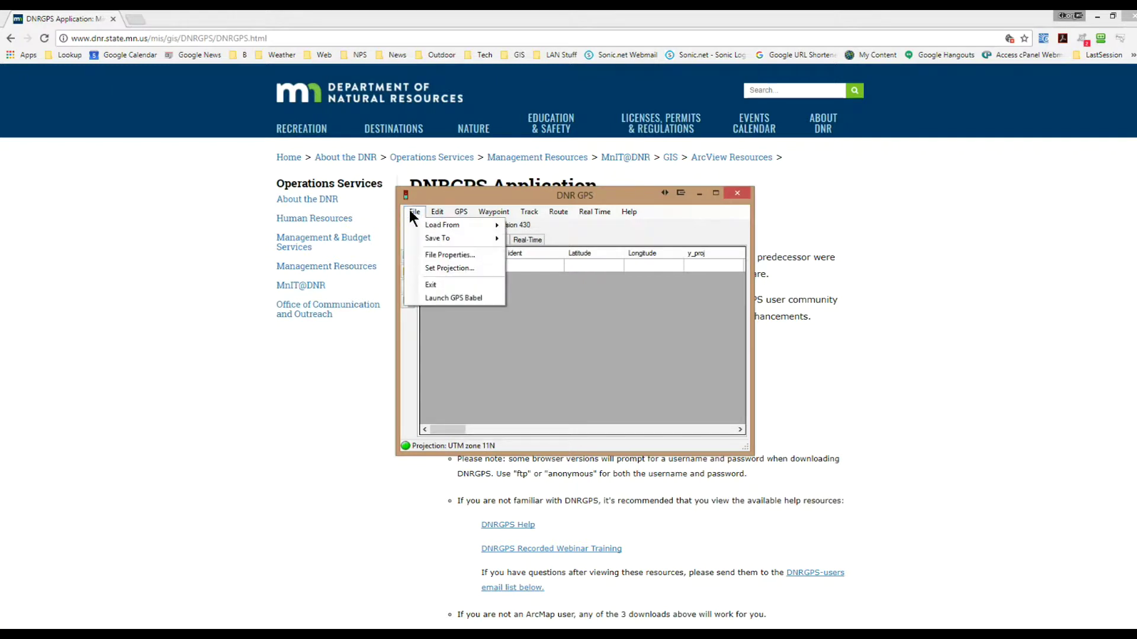
{"action": "left_click", "coordinate": [428, 269]}
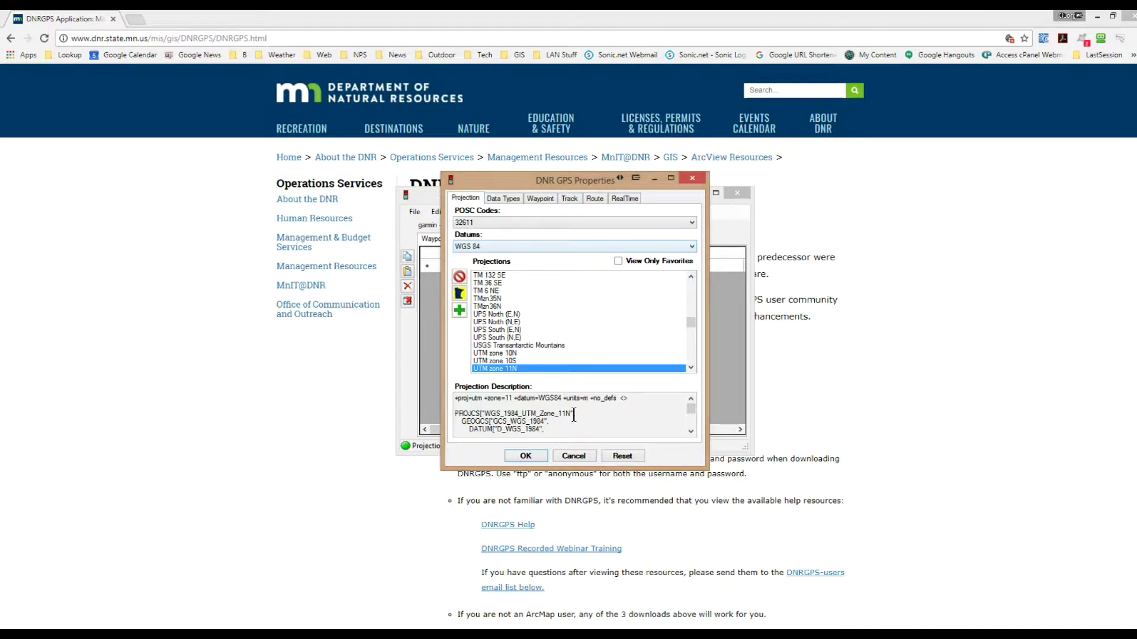
{"action": "left_click", "coordinate": [525, 455]}
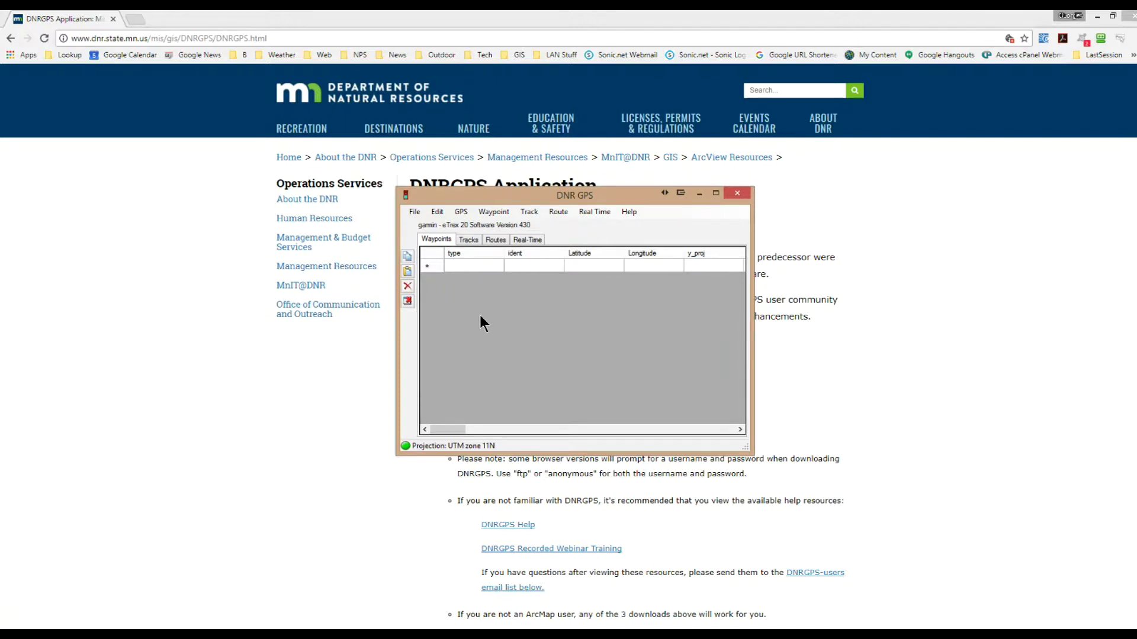
- Download the track points from the Current.GPX file on the GPS and close the completion message
{"action": "left_click", "coordinate": [461, 213]}
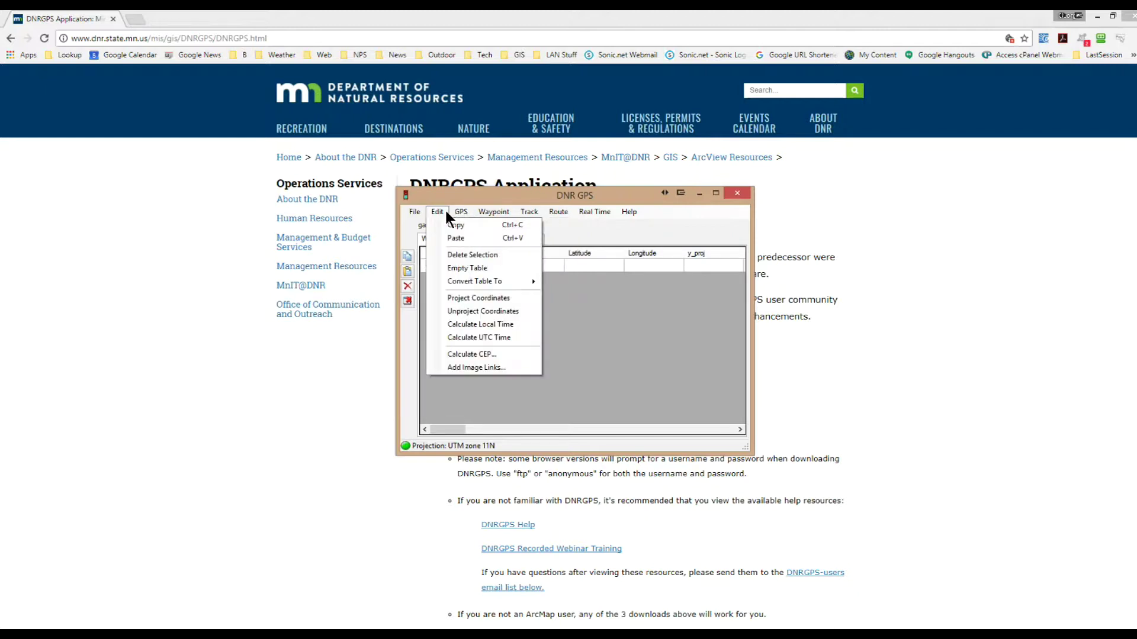
{"action": "mouse_move", "coordinate": [439, 214]}
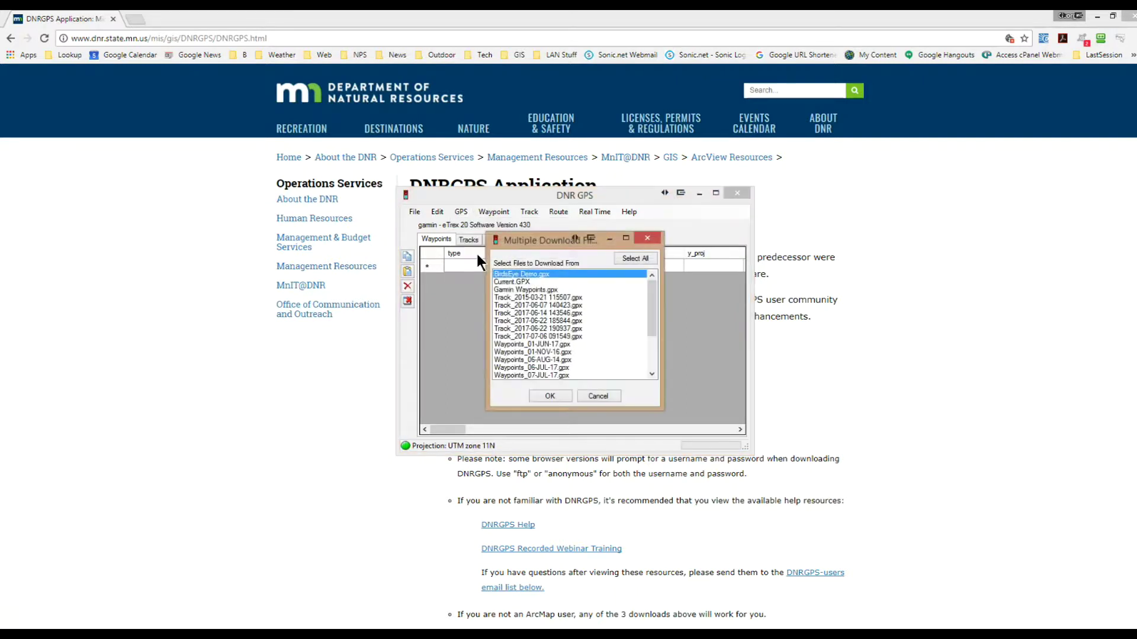
{"action": "left_click", "coordinate": [521, 282]}
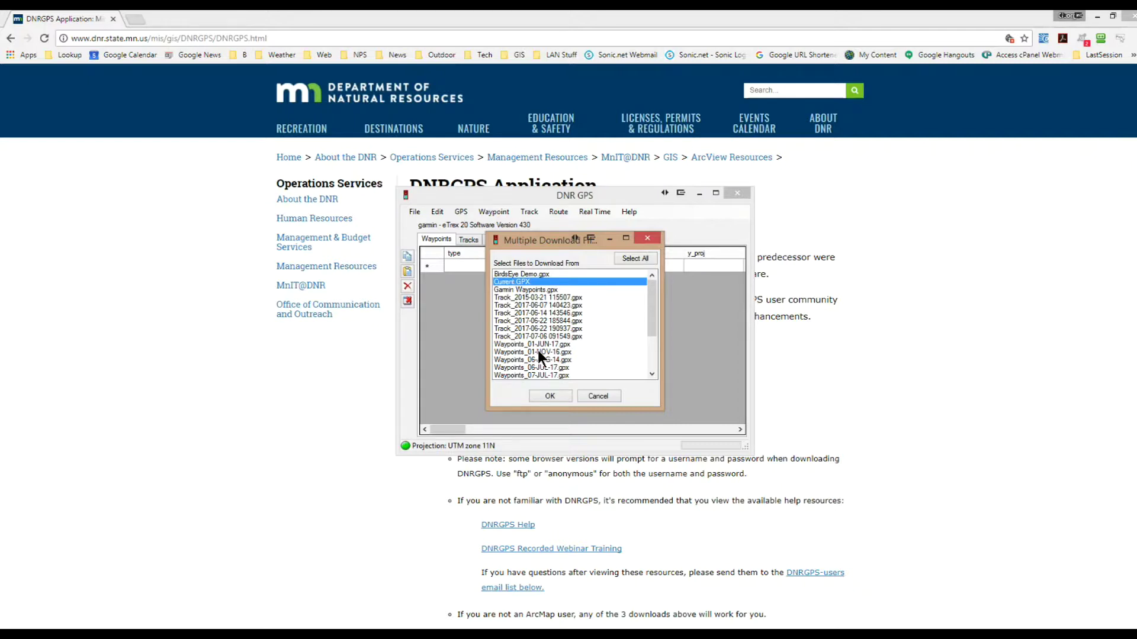
{"action": "scroll", "coordinate": [538, 350], "scroll_direction": "down", "scroll_amount": 1}
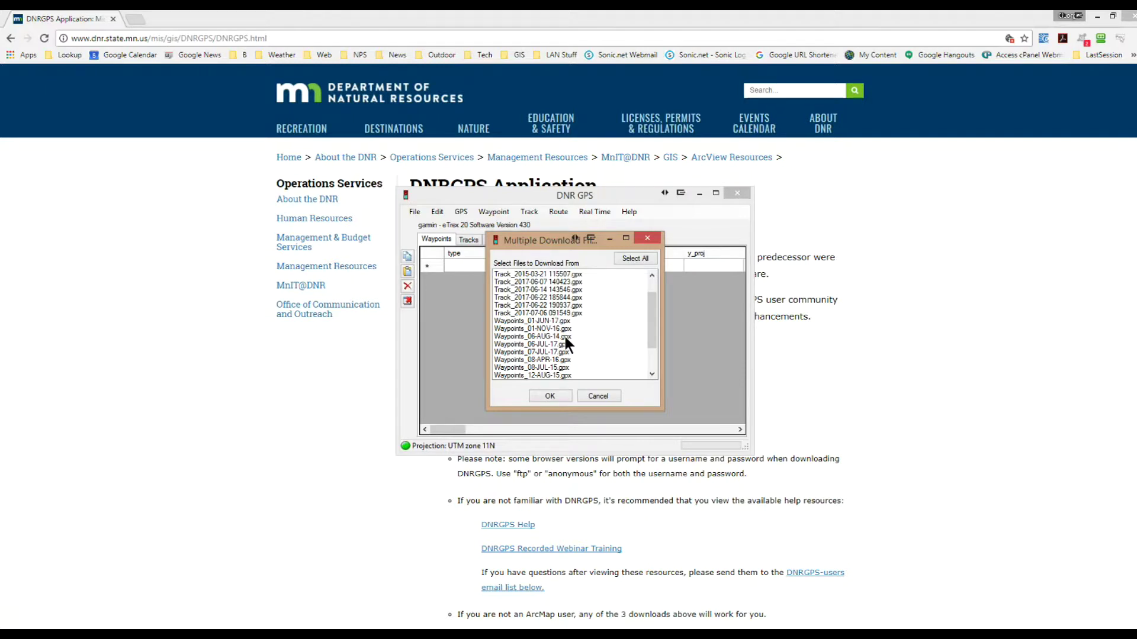
{"action": "scroll", "coordinate": [563, 334], "scroll_direction": "down", "scroll_amount": 1}
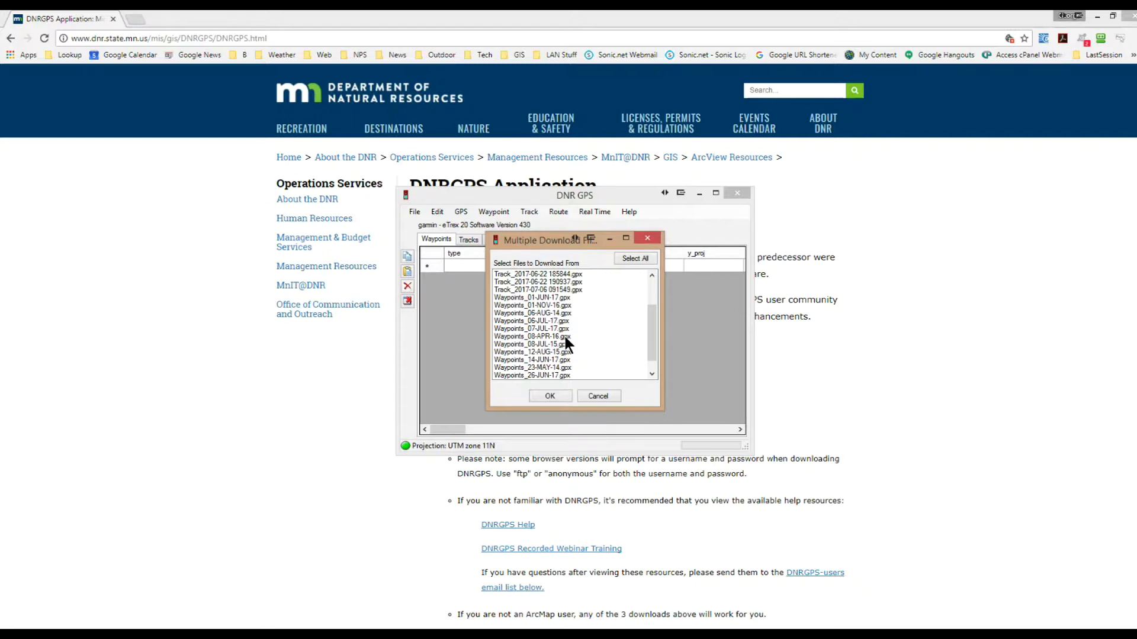
{"action": "scroll", "coordinate": [565, 337], "scroll_direction": "up", "scroll_amount": 2}
{"action": "left_click", "coordinate": [529, 282]}
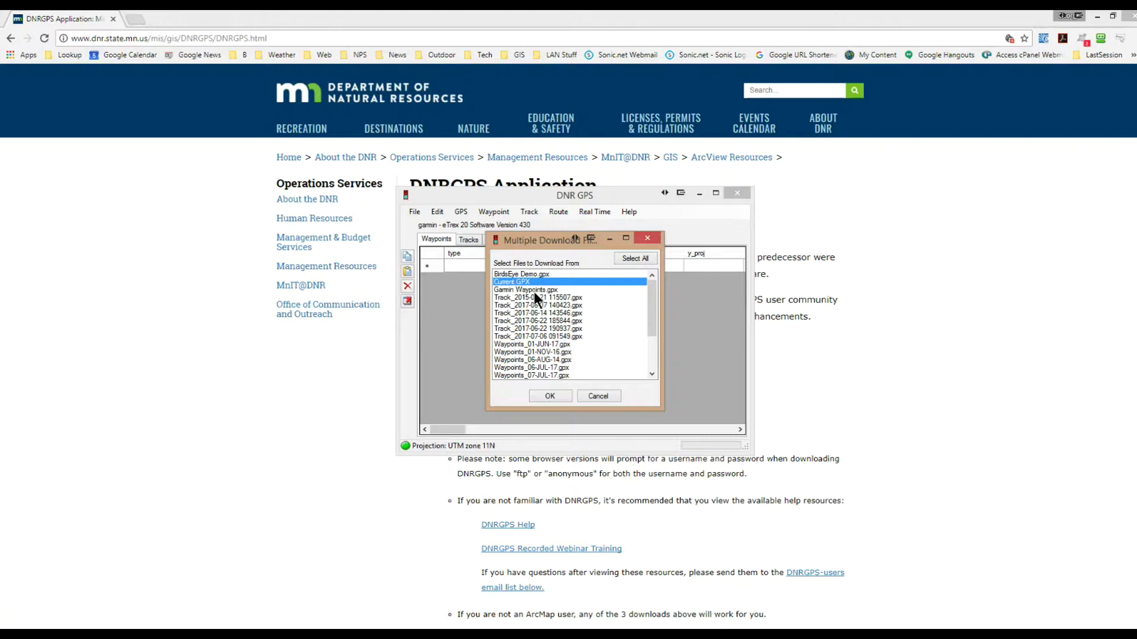
{"action": "left_click", "coordinate": [551, 396]}
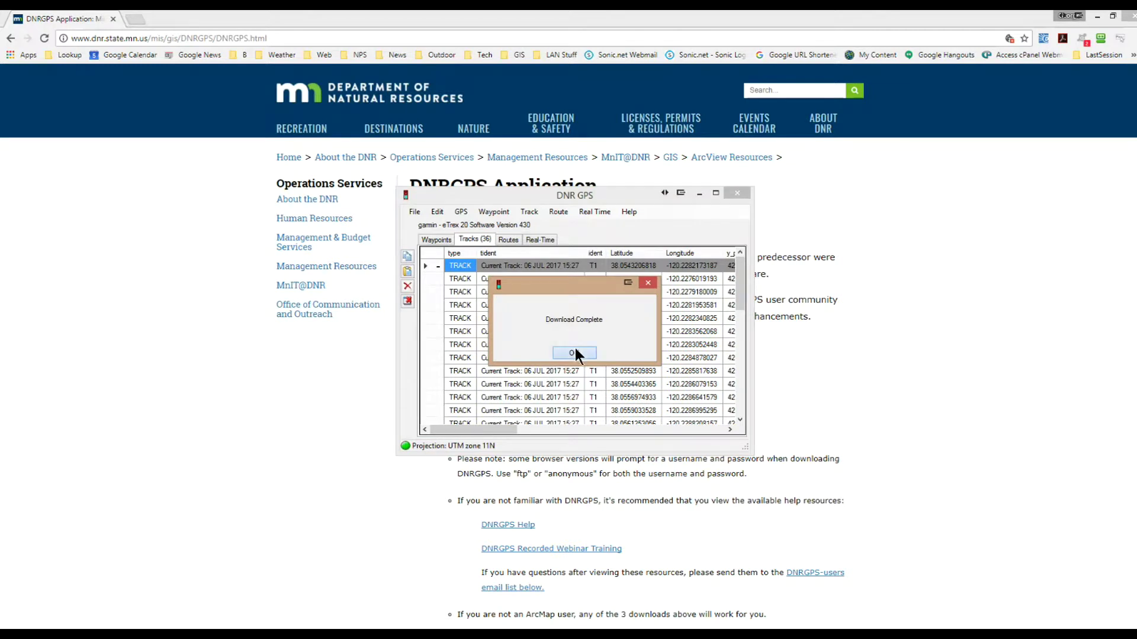
{"action": "left_click", "coordinate": [574, 350]}
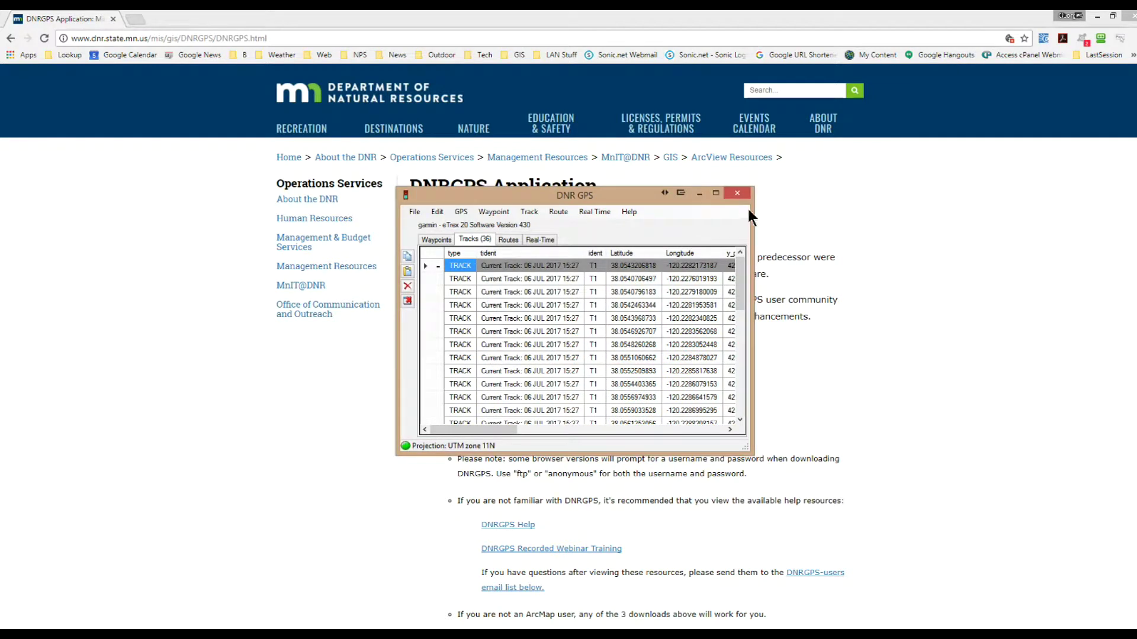
- Maximize the DNR GPS window and select every track point row from the first to the last
{"action": "left_click", "coordinate": [716, 193]}
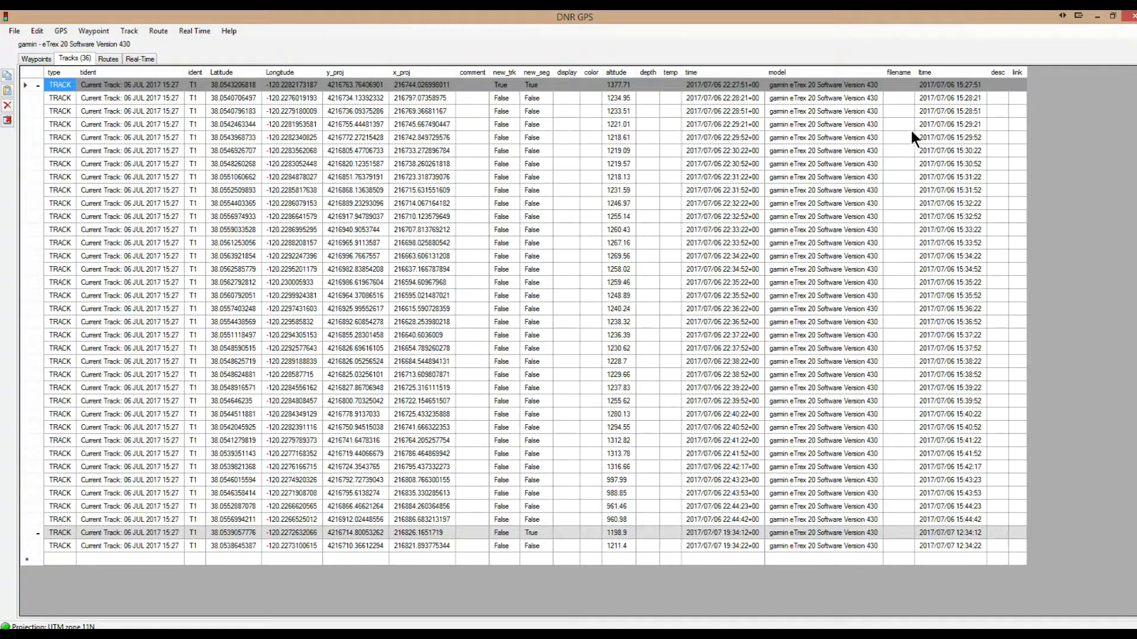
{"action": "left_click", "coordinate": [27, 84]}
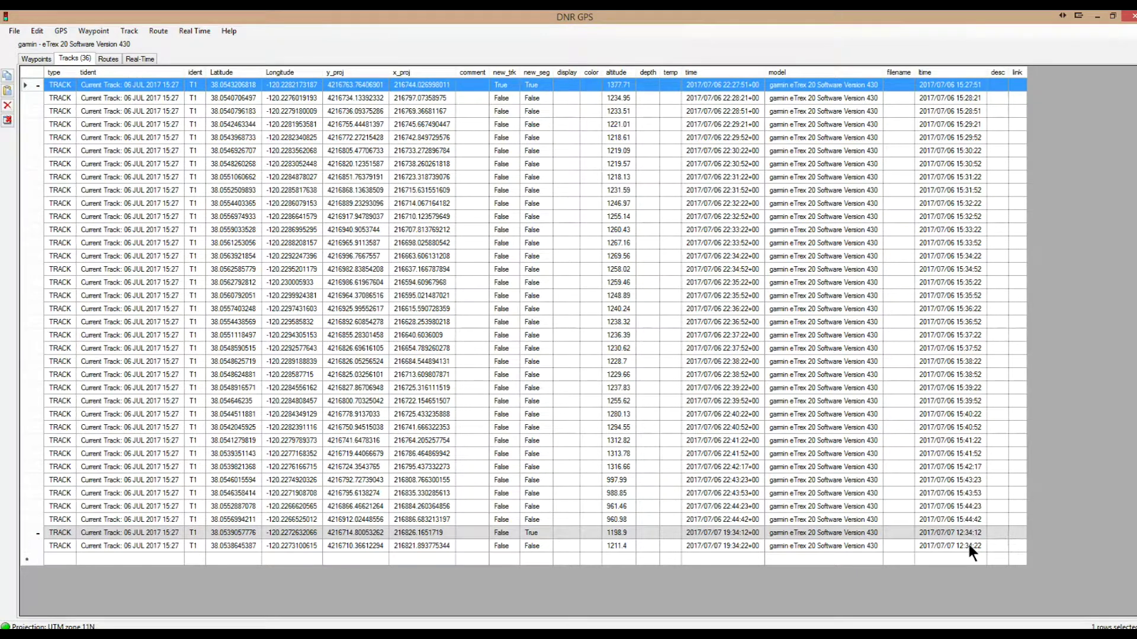
{"action": "left_click", "coordinate": [33, 546], "text": "shift"}
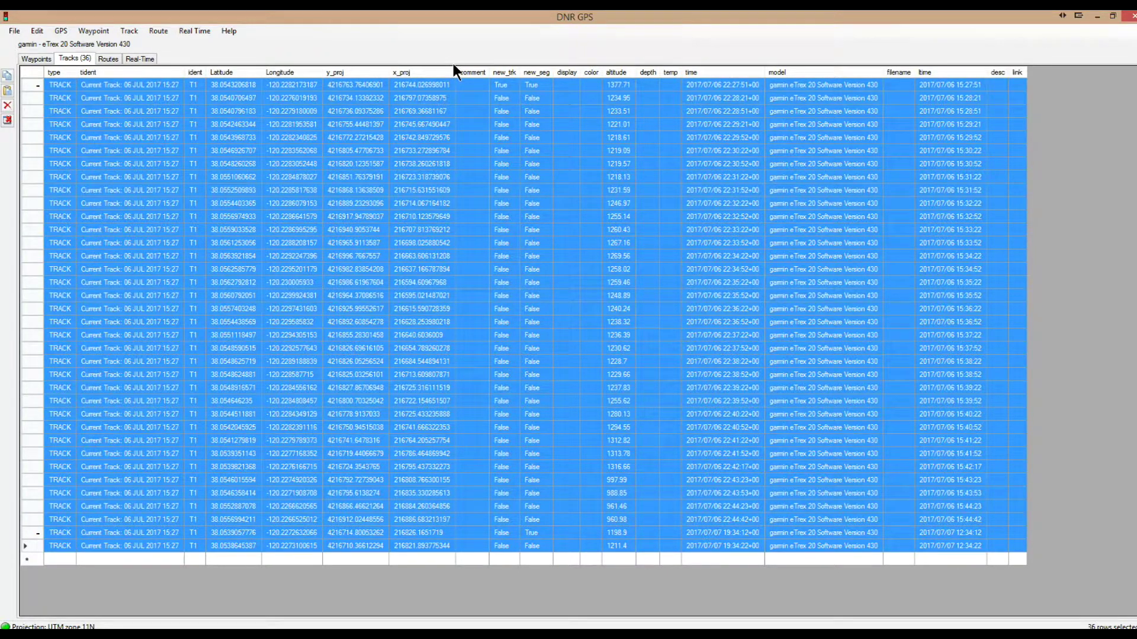
- Download the waypoints from the Waypoints_06-JUL-17.gpx file on the GPS and close the completion message
{"action": "left_click", "coordinate": [31, 58]}
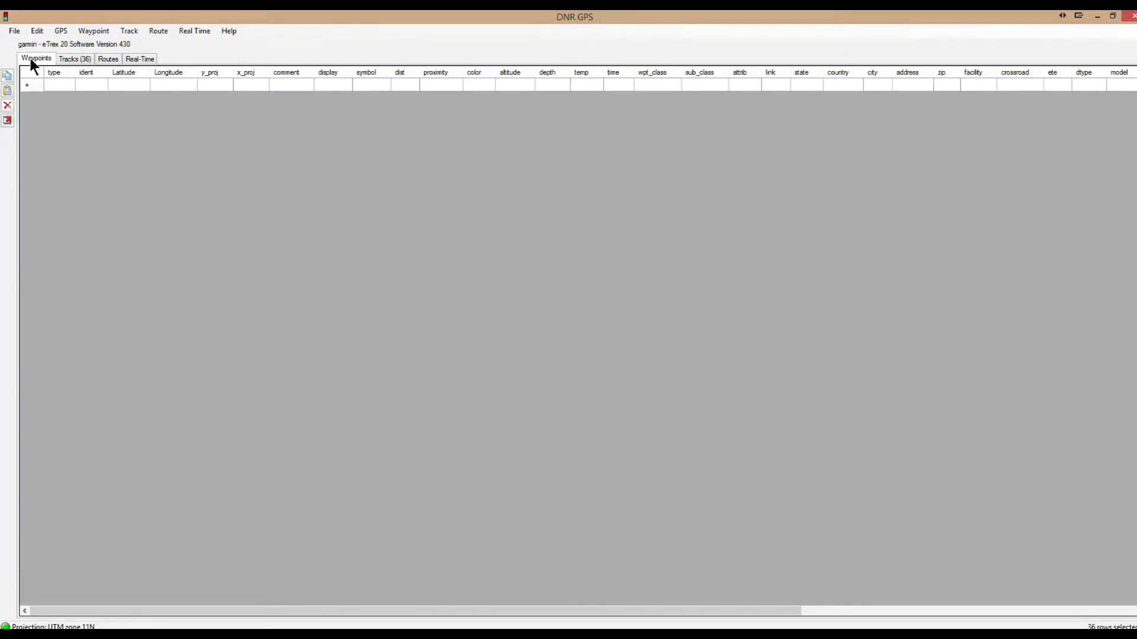
{"action": "left_click", "coordinate": [95, 31]}
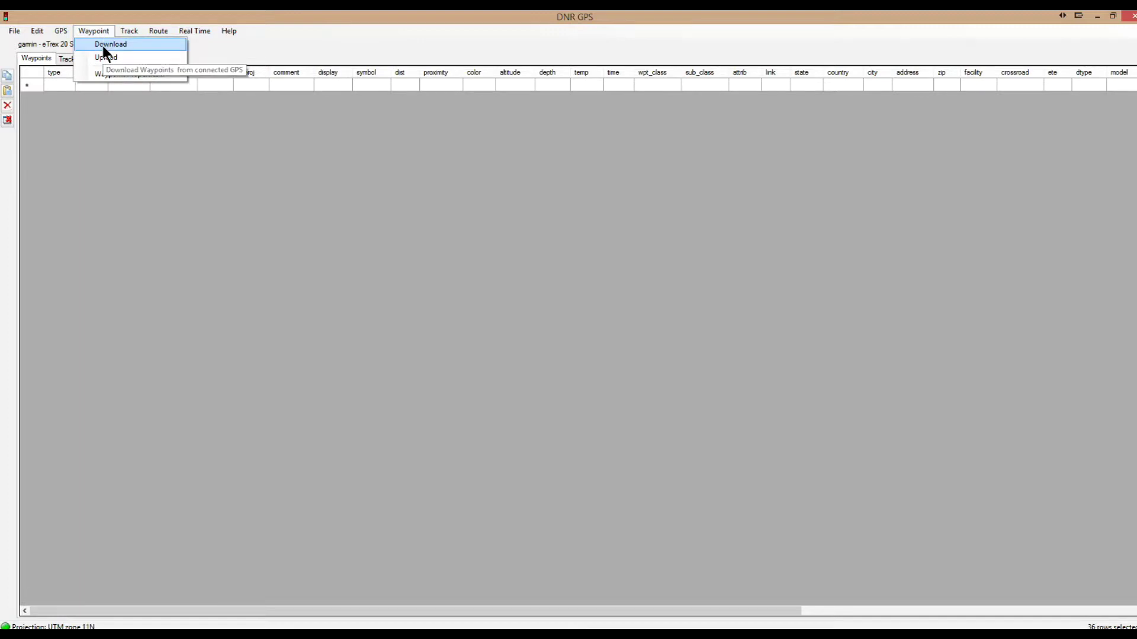
{"action": "left_click", "coordinate": [101, 45]}
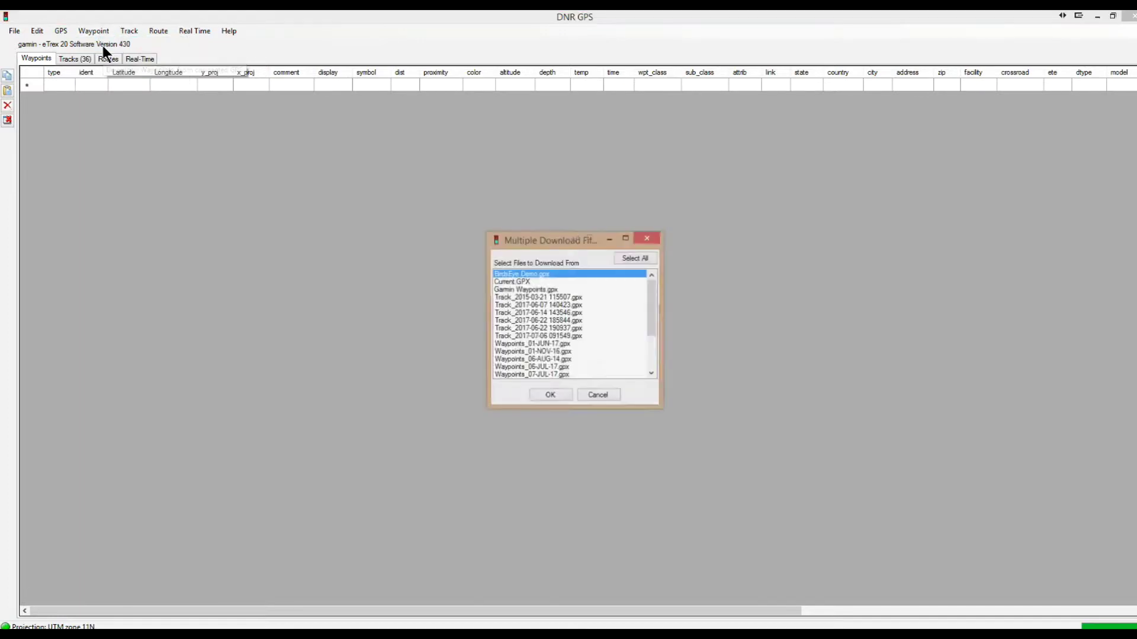
{"action": "left_click", "coordinate": [546, 342]}
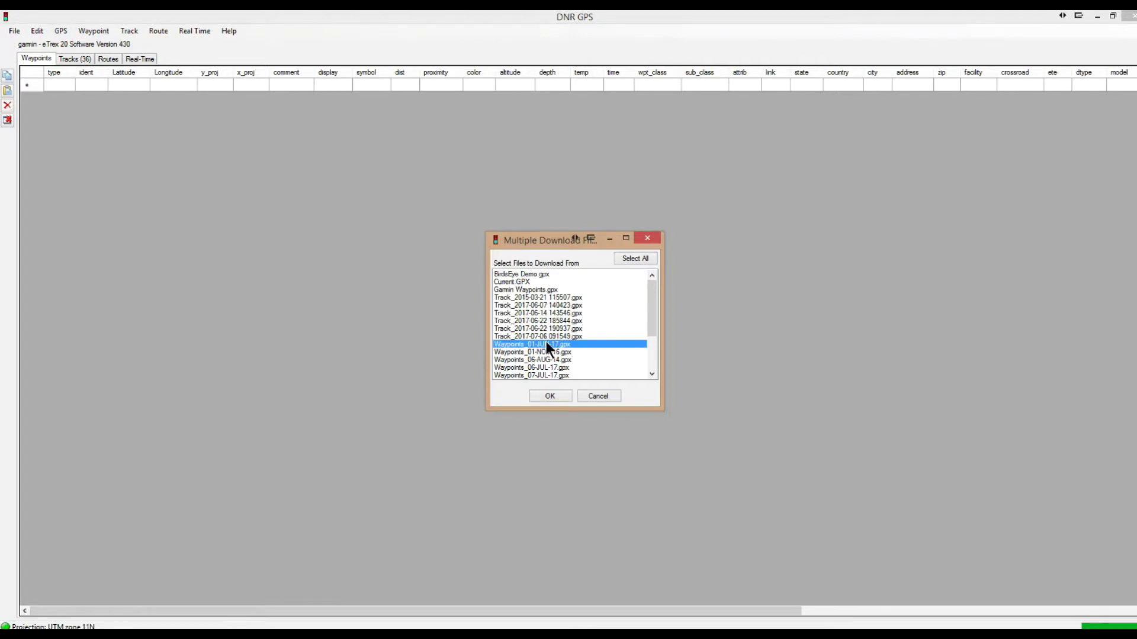
{"action": "scroll", "coordinate": [546, 342], "scroll_direction": "down", "scroll_amount": 1}
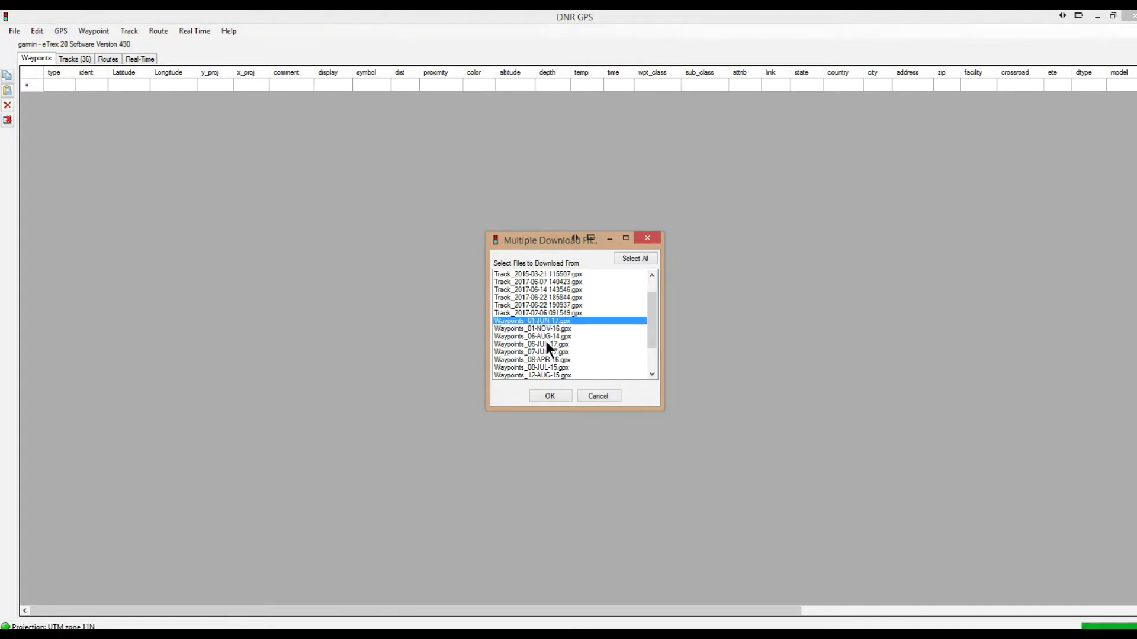
{"action": "scroll", "coordinate": [546, 342], "scroll_direction": "down", "scroll_amount": 5}
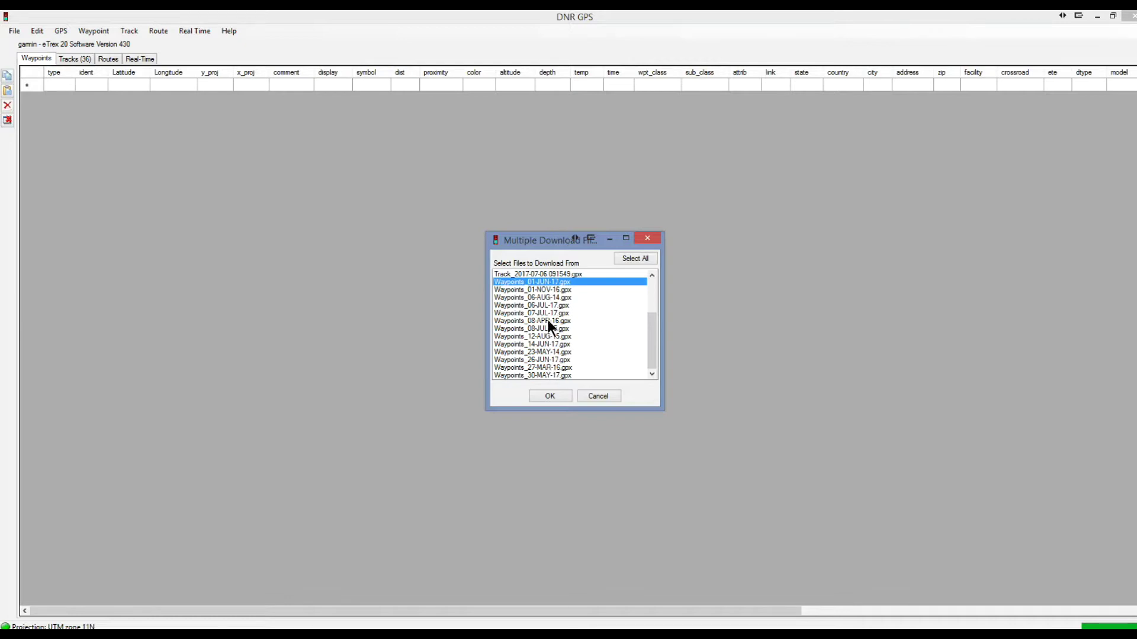
{"action": "left_click", "coordinate": [540, 304]}
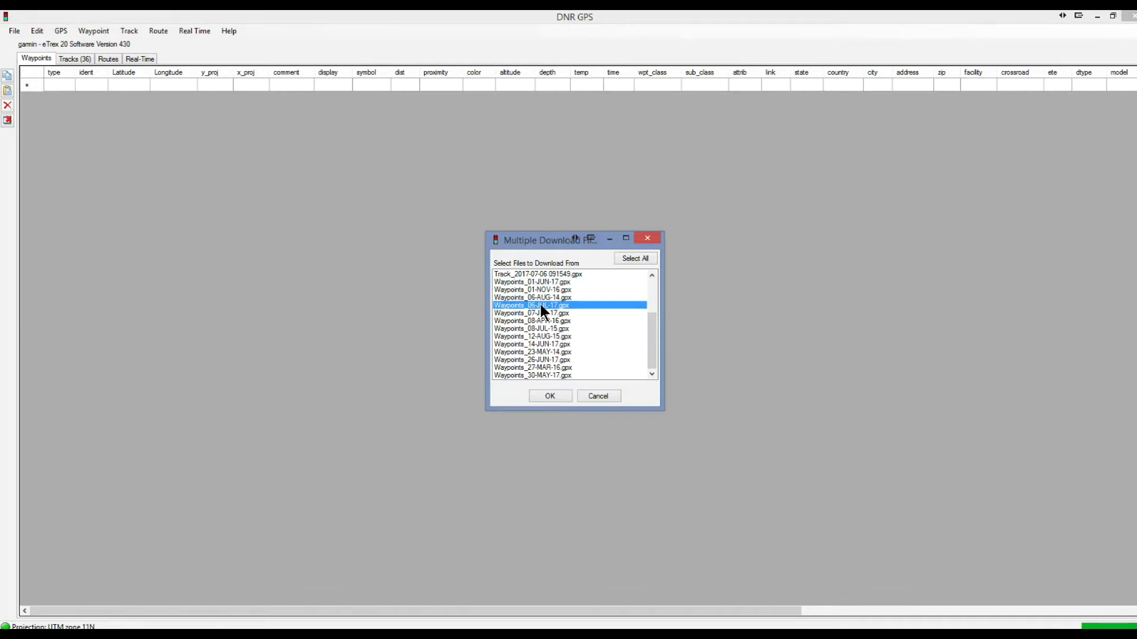
{"action": "left_click", "coordinate": [550, 397]}
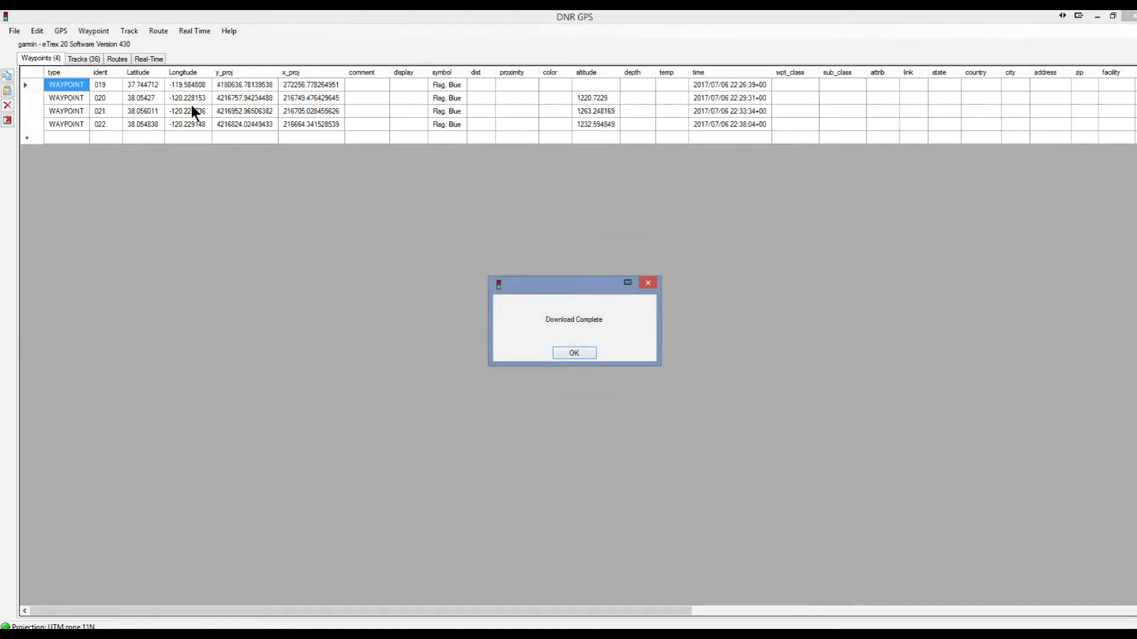
{"action": "left_click", "coordinate": [573, 353]}
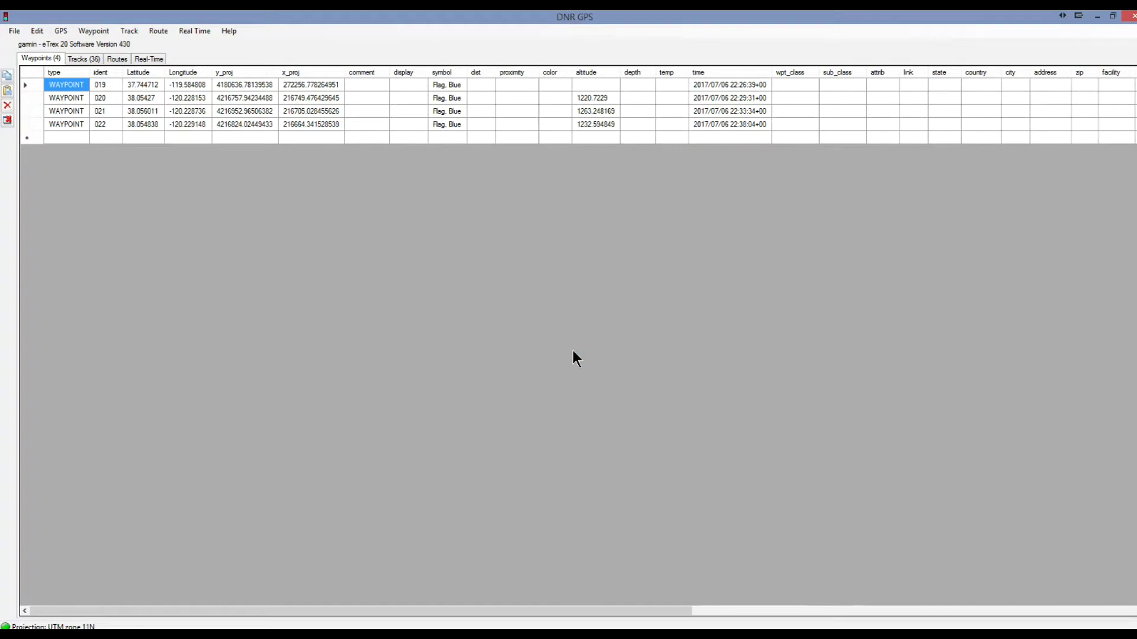
- Start saving the selected track points to an ArcMap file in YOSE_GPS_Data, choosing ESRI Shapefile (2D) as the format
{"action": "left_click", "coordinate": [95, 59]}
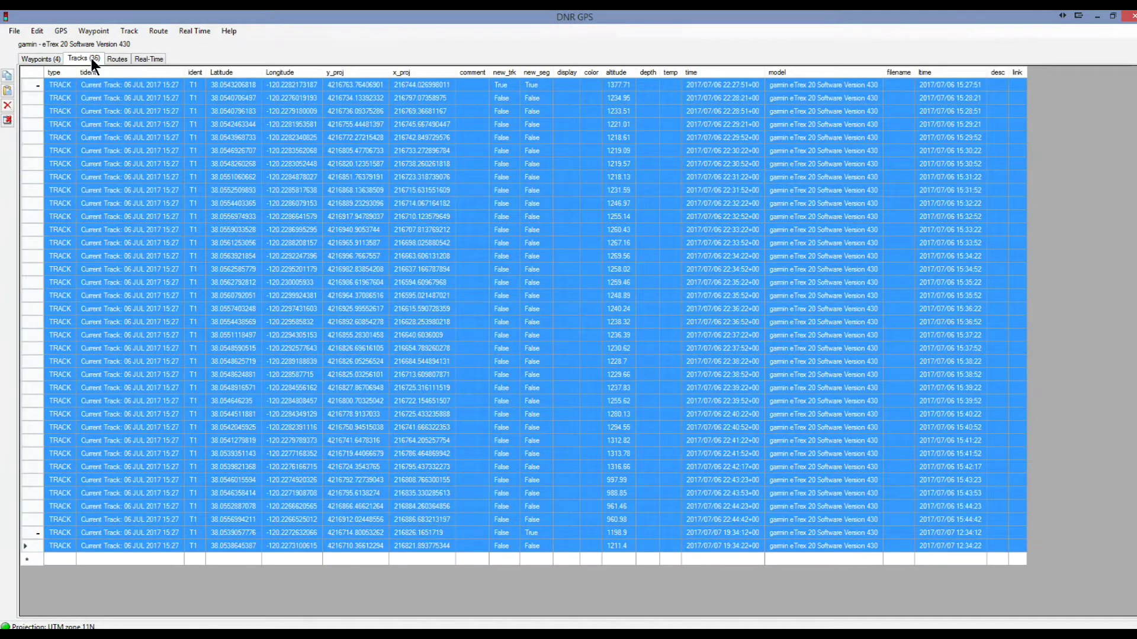
{"action": "left_click", "coordinate": [13, 33]}
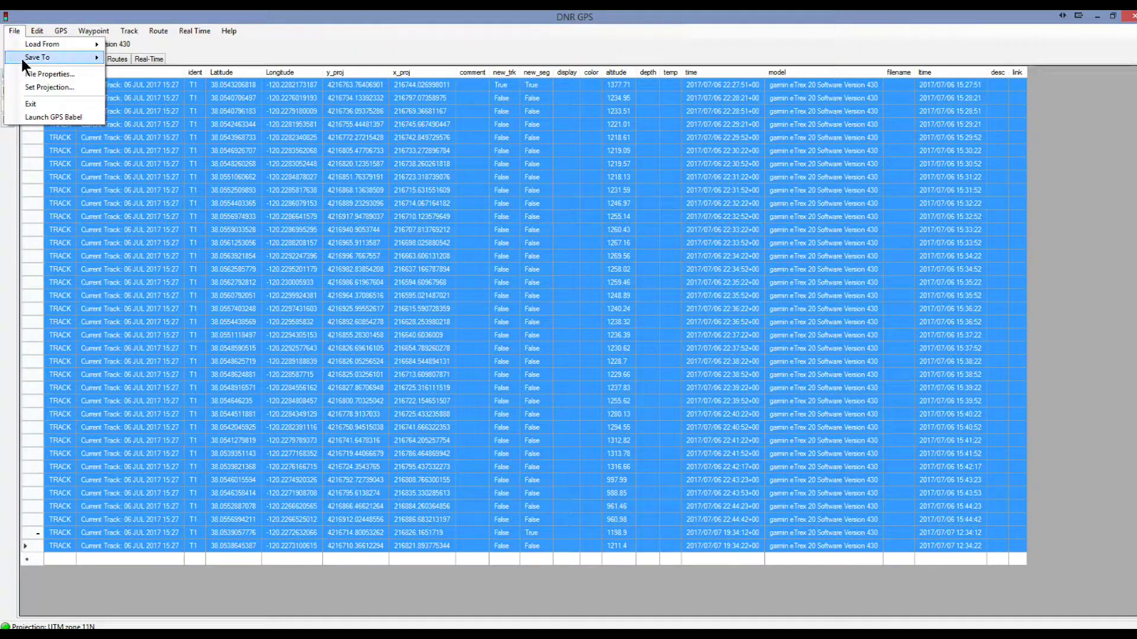
{"action": "mouse_move", "coordinate": [27, 60]}
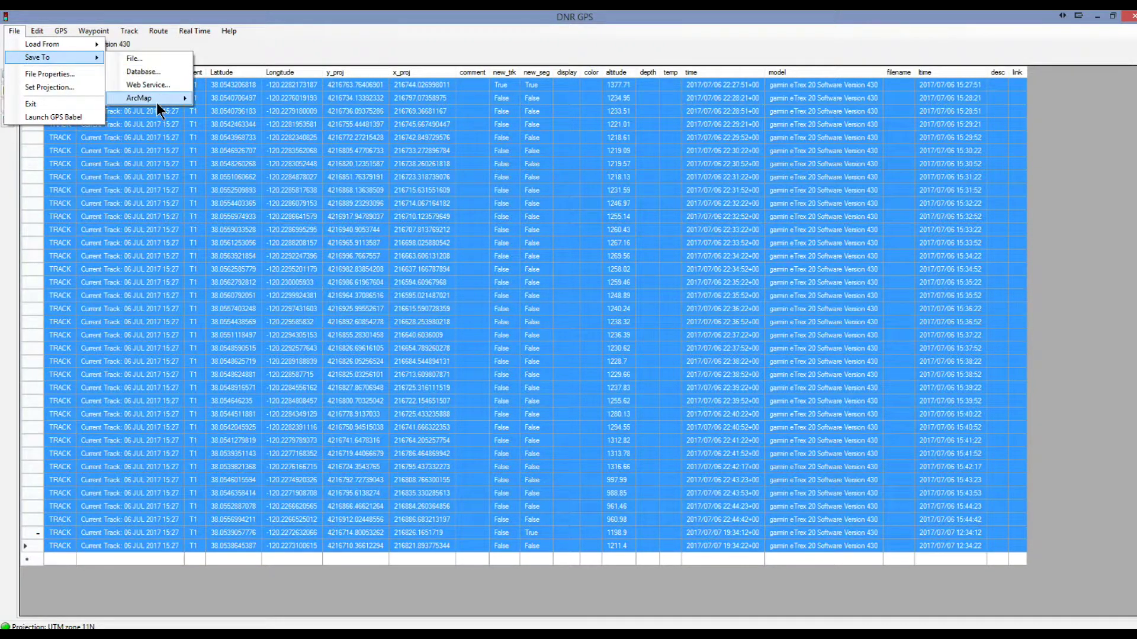
{"action": "mouse_move", "coordinate": [156, 99]}
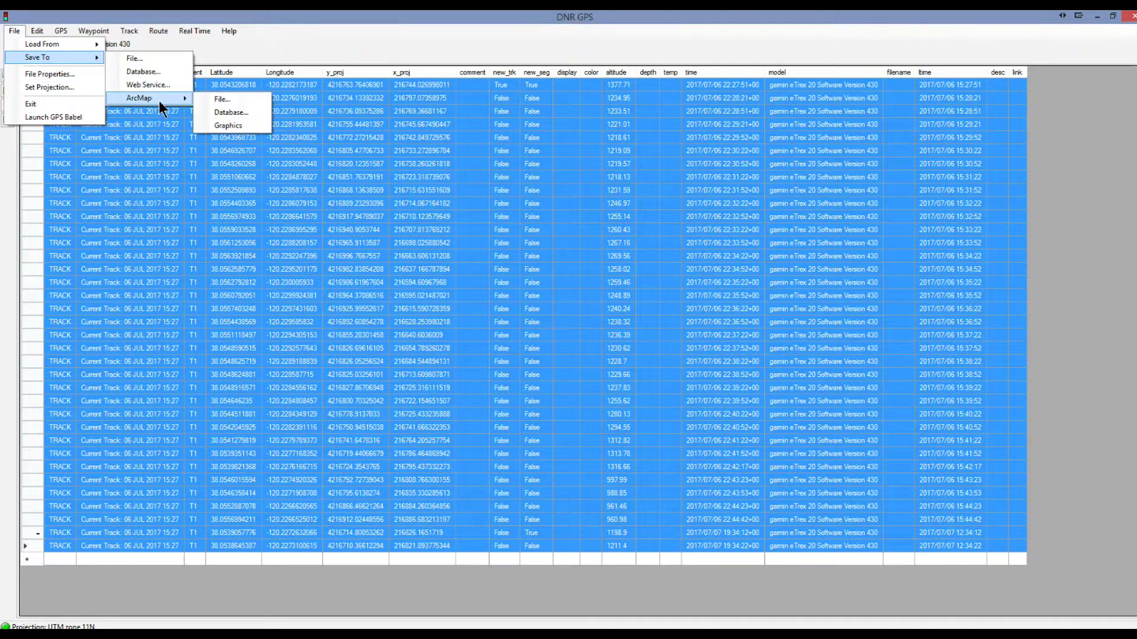
{"action": "left_click", "coordinate": [233, 101]}
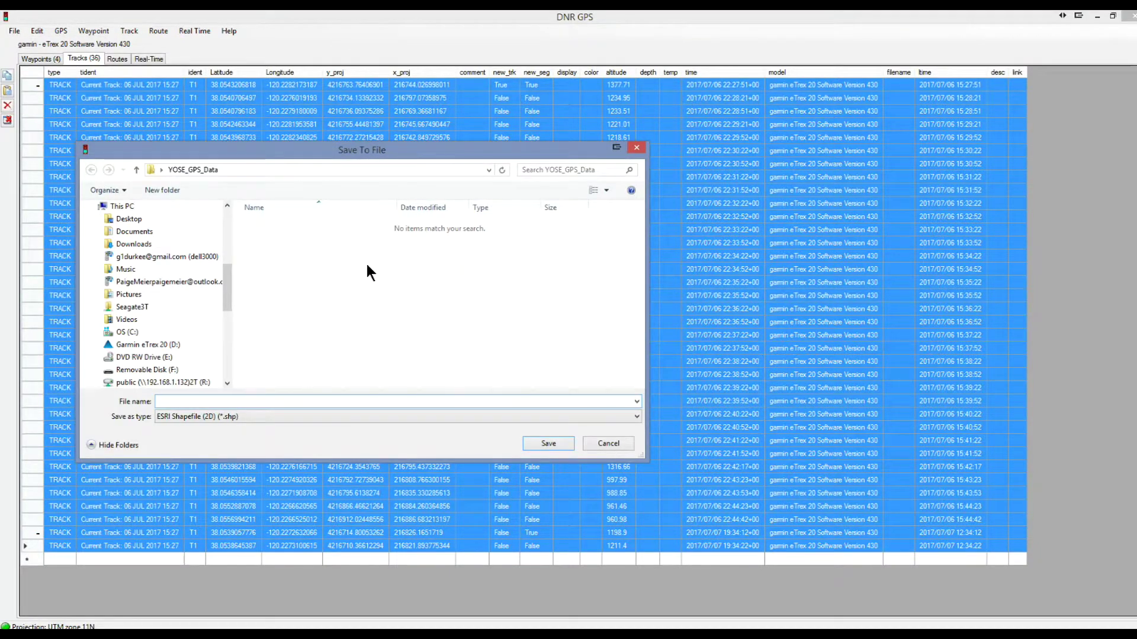
{"action": "left_click", "coordinate": [227, 418]}
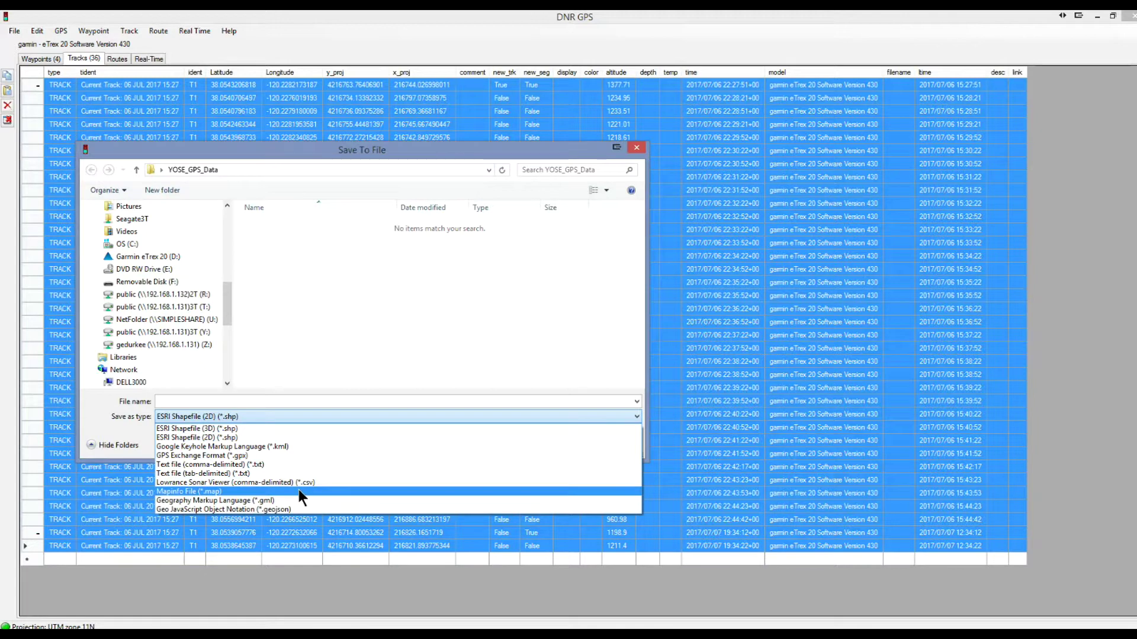
{"action": "left_click", "coordinate": [250, 438]}
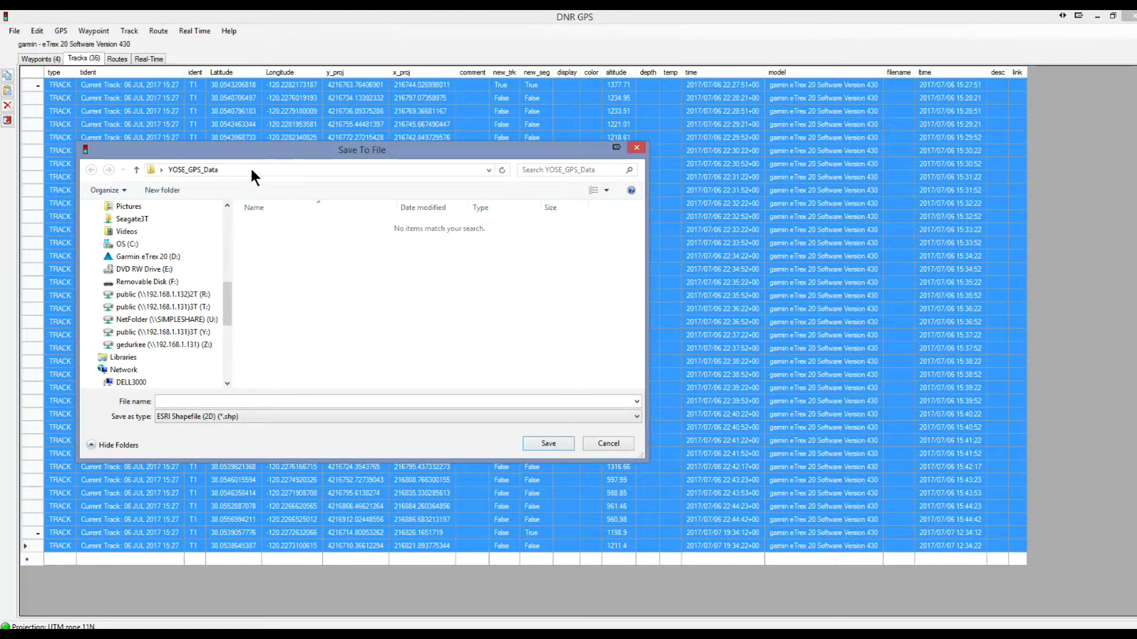
- Name the track file with 20170607_TM_, the surname and initial, and _TRK, save it as a Line shape, and close the completion message
{"action": "left_click", "coordinate": [185, 401]}
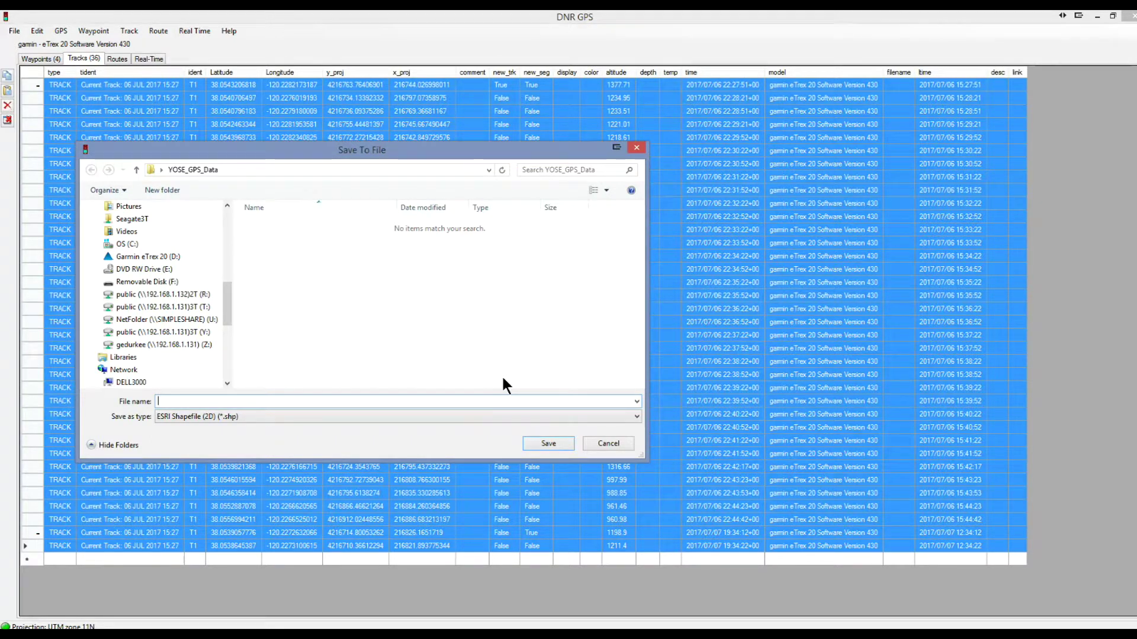
{"action": "type", "text": "2017"}
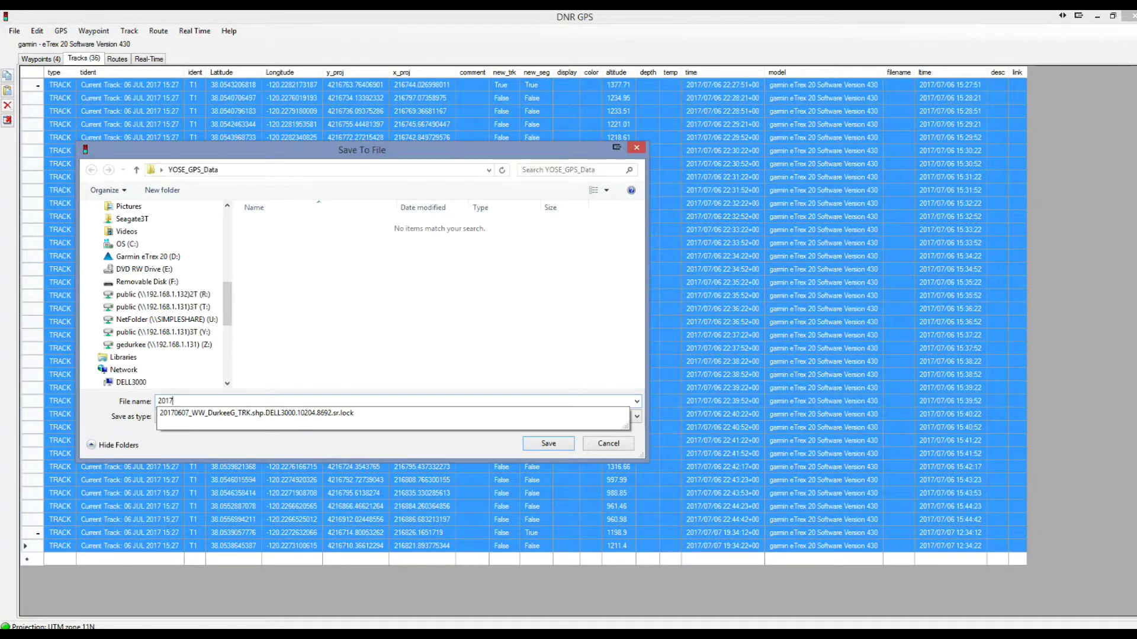
{"action": "type", "text": "0607_"}
{"action": "type", "text": "TM_"}
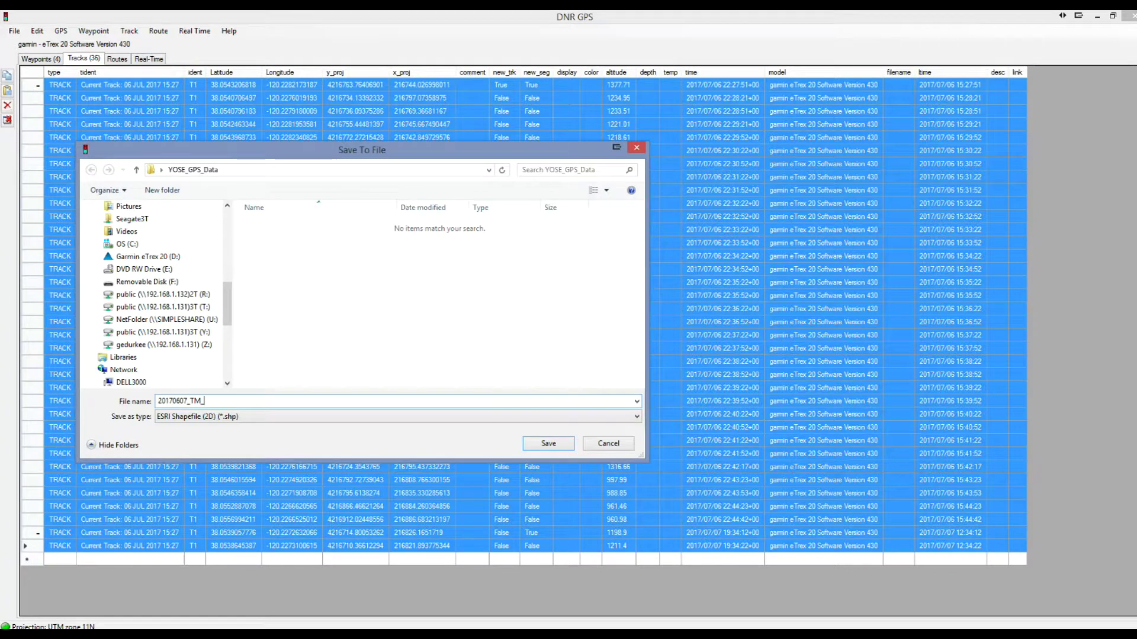
{"action": "type", "text": "DurkeeG_"}
{"action": "type", "text": "TRK"}
{"action": "left_click", "coordinate": [543, 443]}
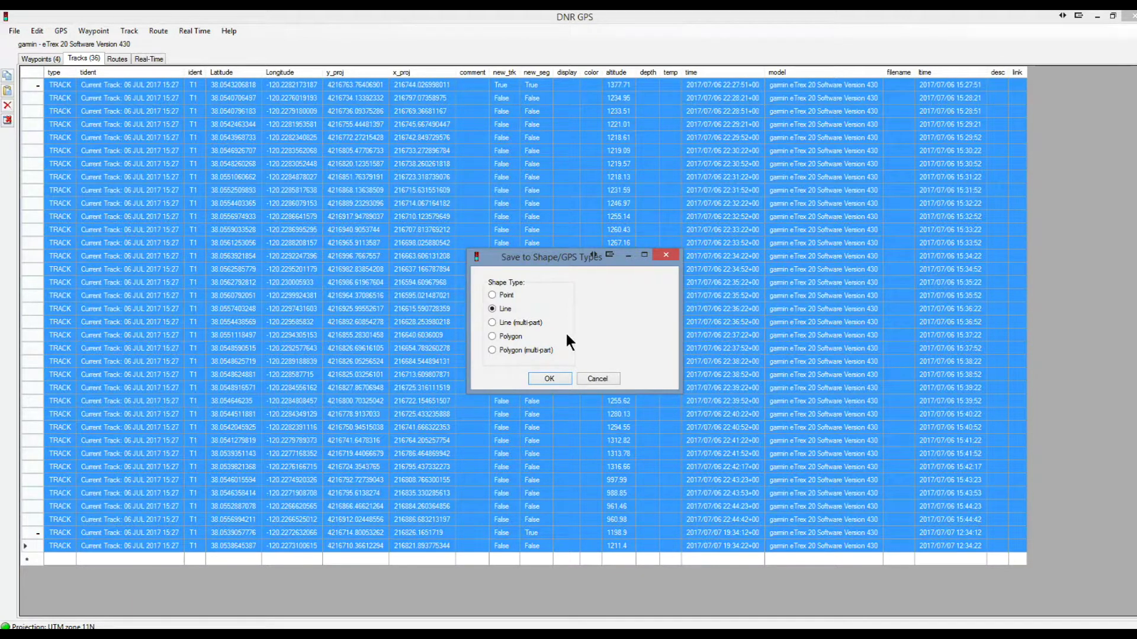
{"action": "left_click", "coordinate": [550, 378]}
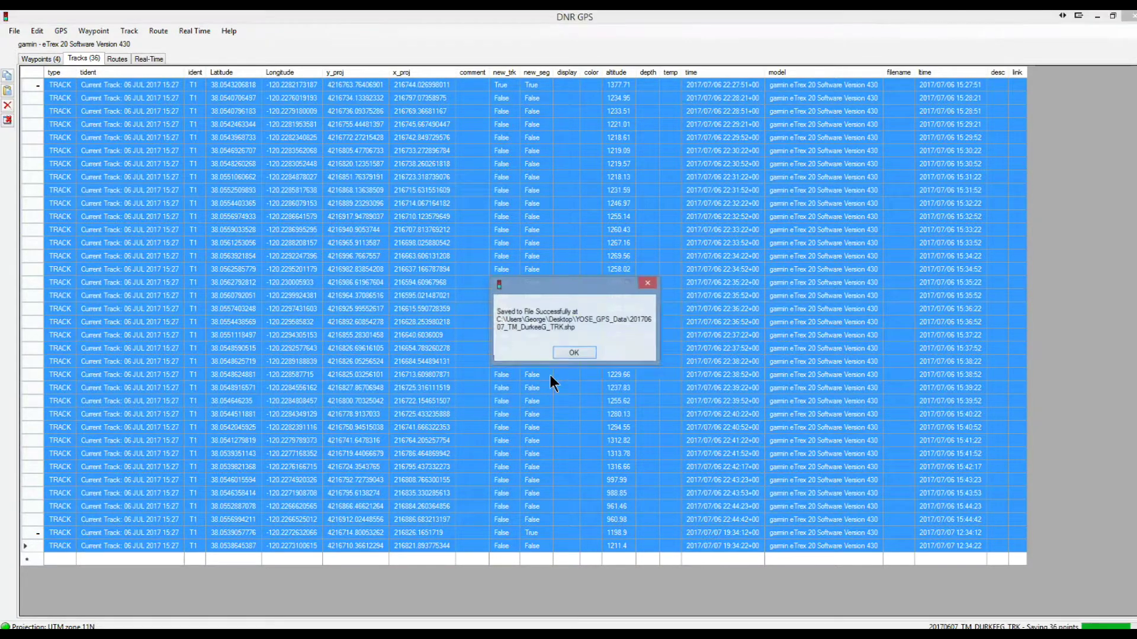
{"action": "left_click", "coordinate": [570, 351]}
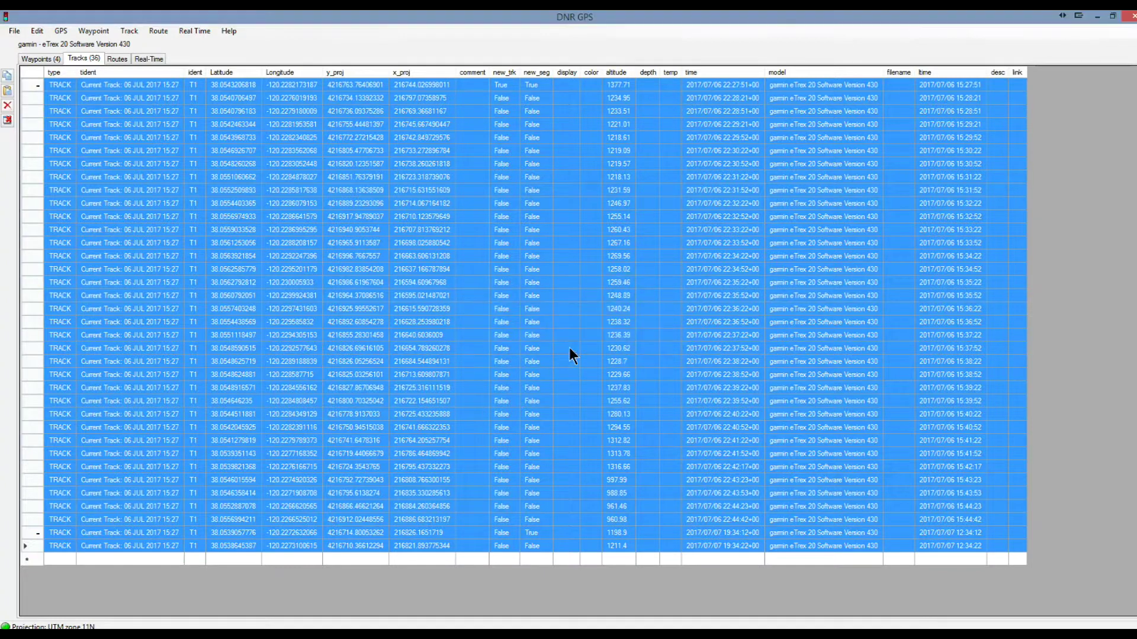
- Start saving the waypoints to an ArcMap file, reusing the existing track shapefile's name as the base for the file name
{"action": "left_click", "coordinate": [36, 59]}
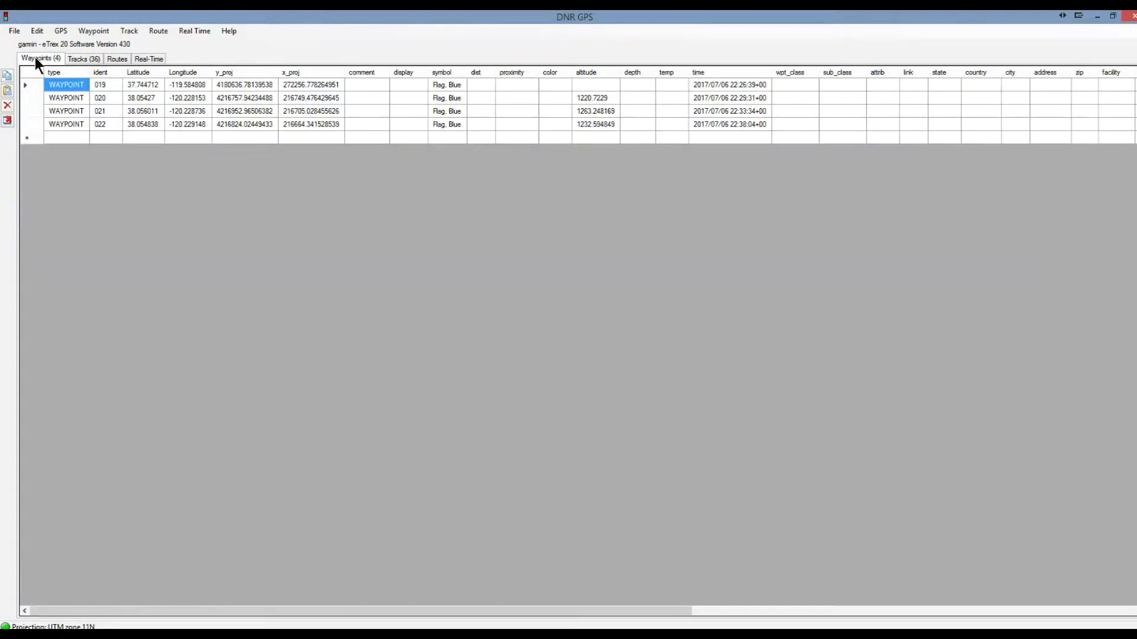
{"action": "left_click", "coordinate": [12, 31]}
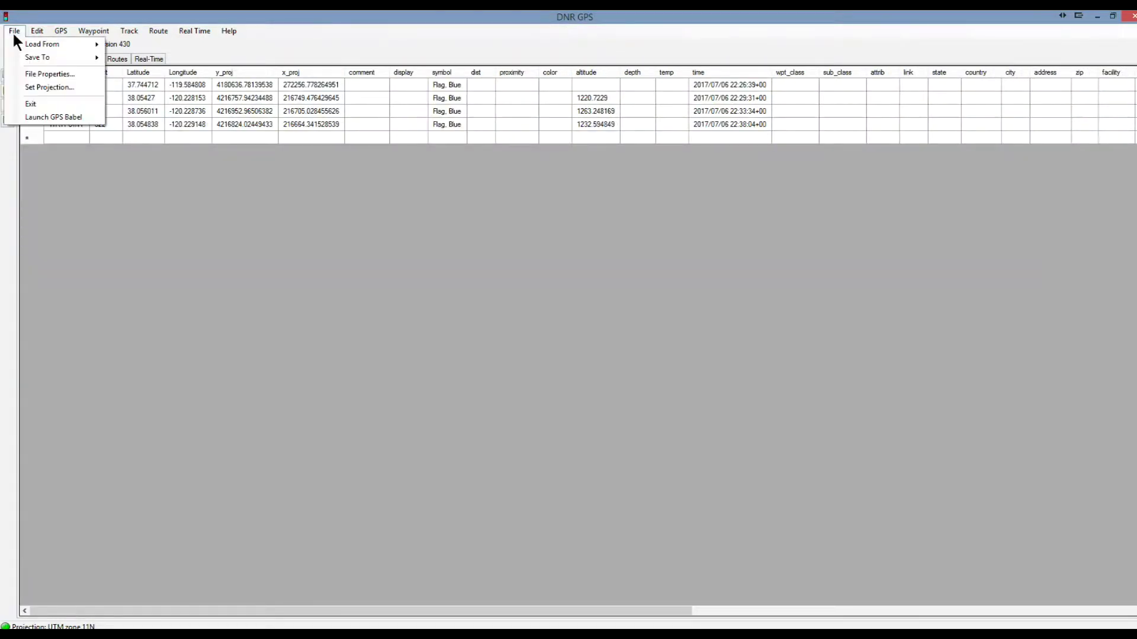
{"action": "mouse_move", "coordinate": [30, 58]}
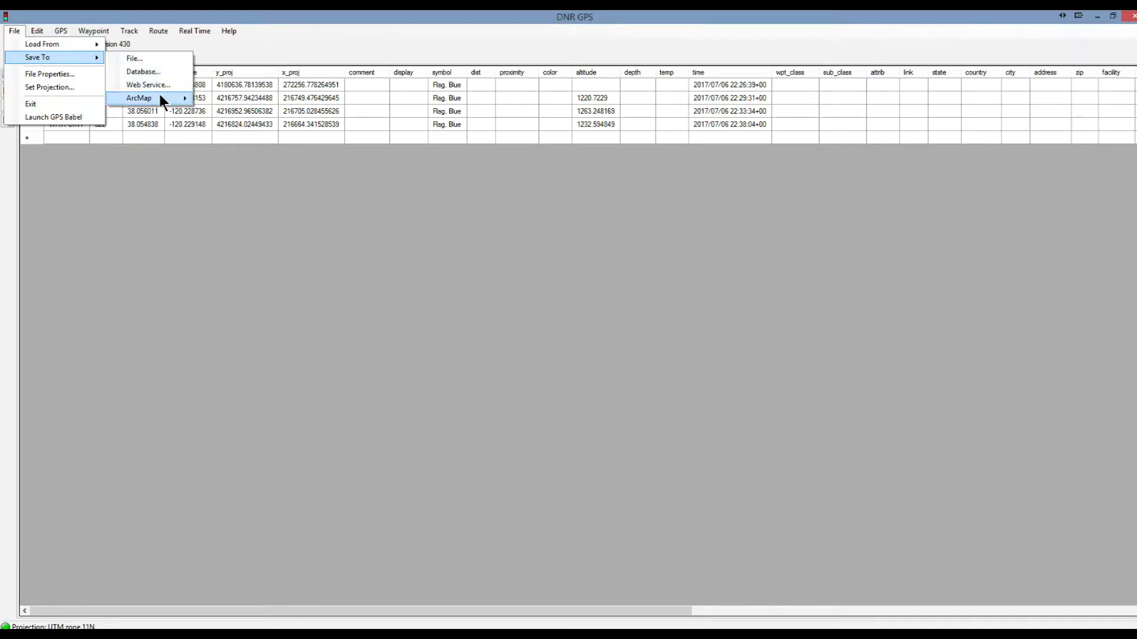
{"action": "mouse_move", "coordinate": [165, 97]}
{"action": "left_click", "coordinate": [228, 99]}
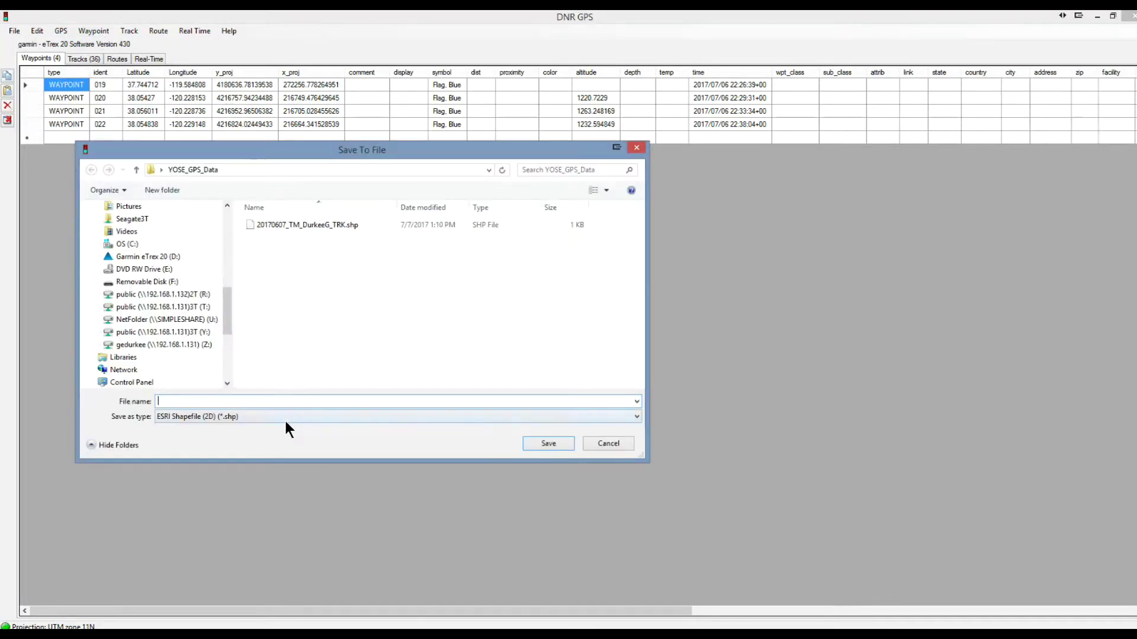
{"action": "left_click", "coordinate": [262, 225]}
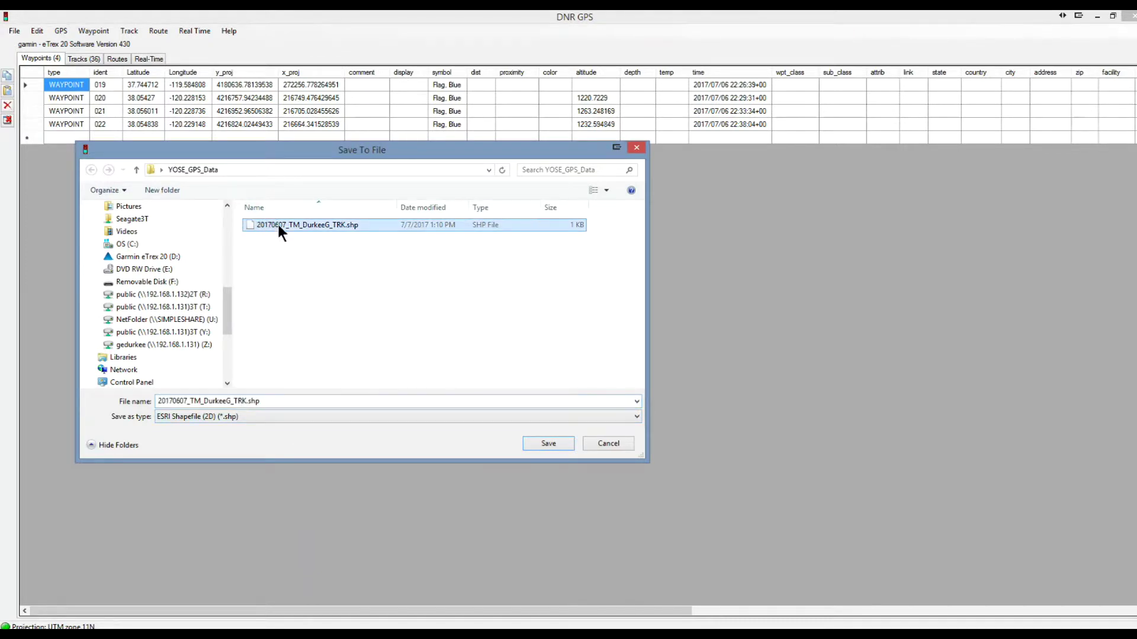
{"action": "double_click", "coordinate": [247, 401]}
{"action": "left_click", "coordinate": [246, 401]}
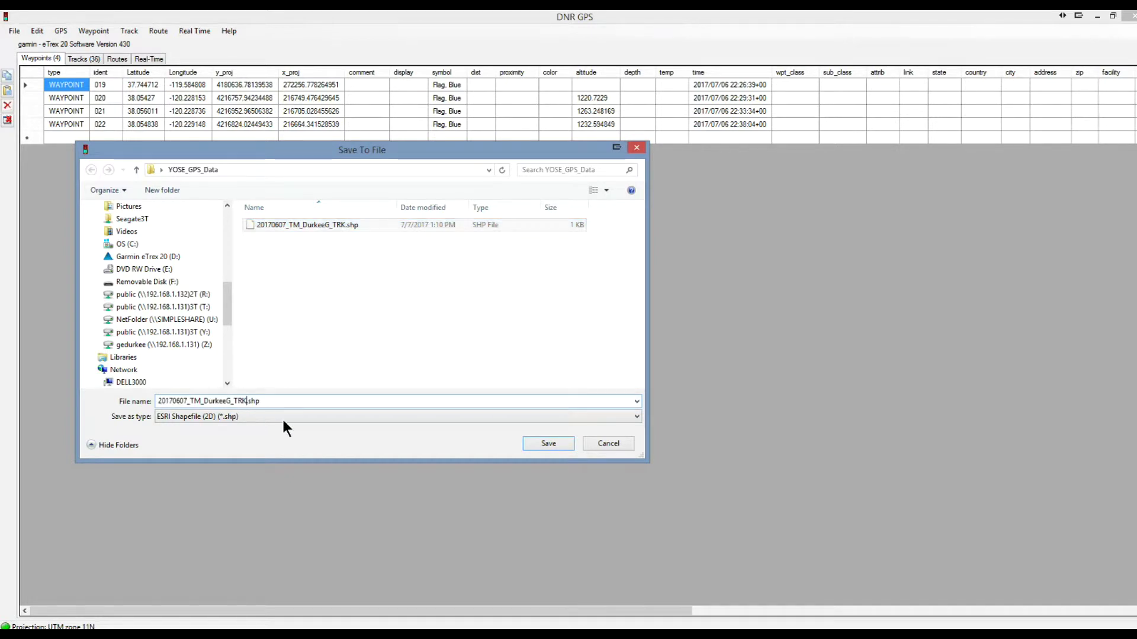
- Replace the TRK suffix in the file name with WPT, save the waypoint shapefile, and close the completion message
{"action": "key", "text": "BackSpace"}
{"action": "key", "text": "BackSpace"}
{"action": "key", "text": "BackSpace"}
{"action": "type", "text": "WPT"}
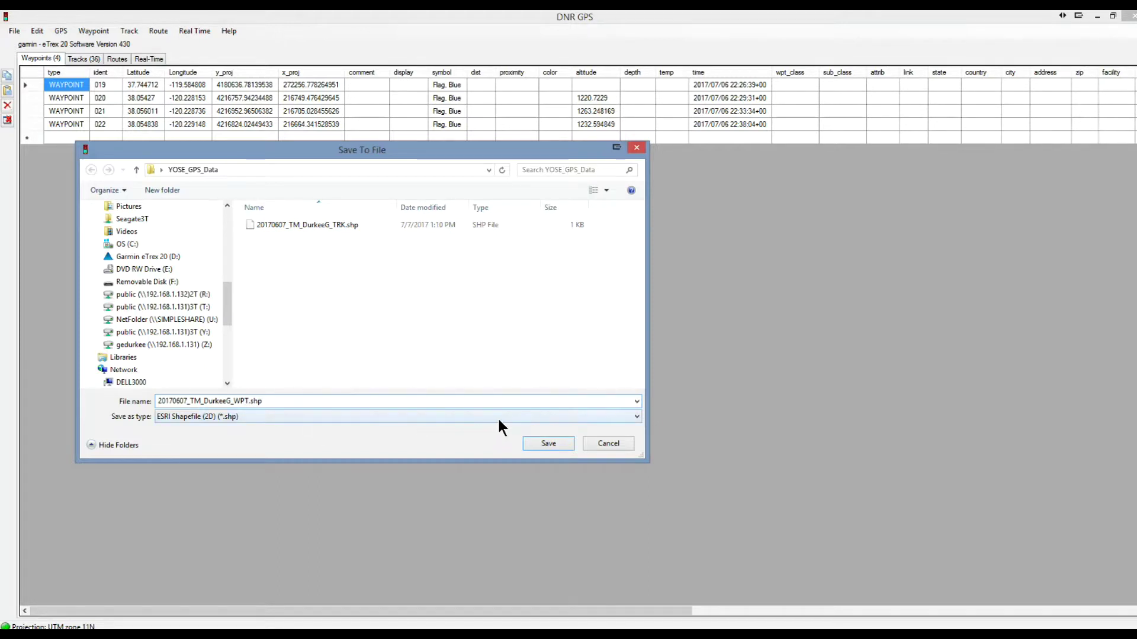
{"action": "left_click", "coordinate": [548, 444]}
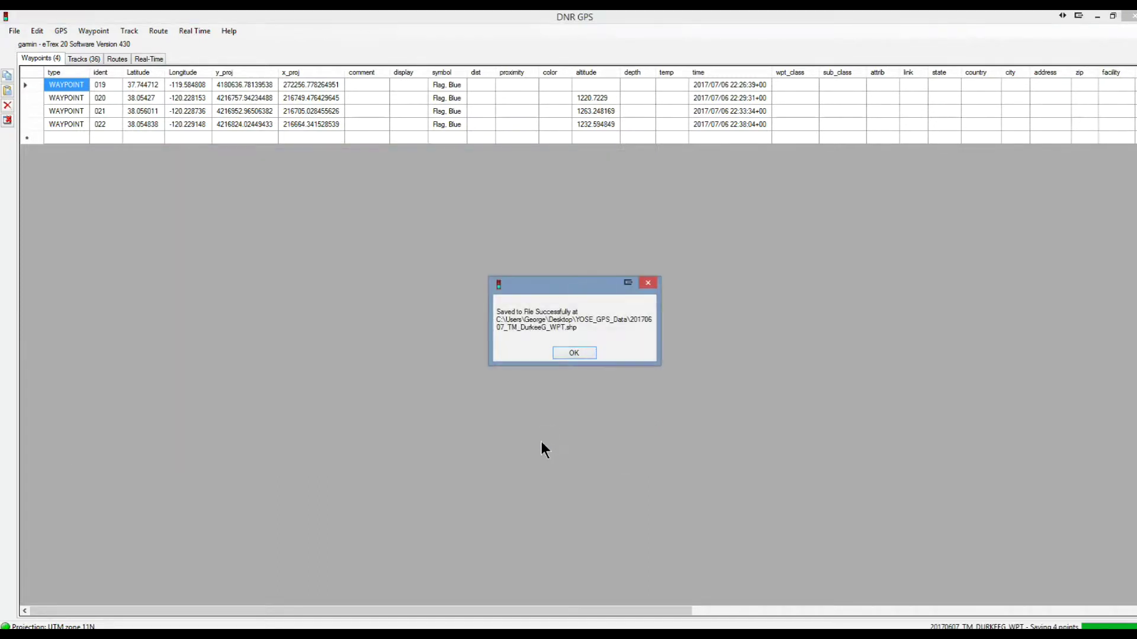
{"action": "left_click", "coordinate": [574, 353]}
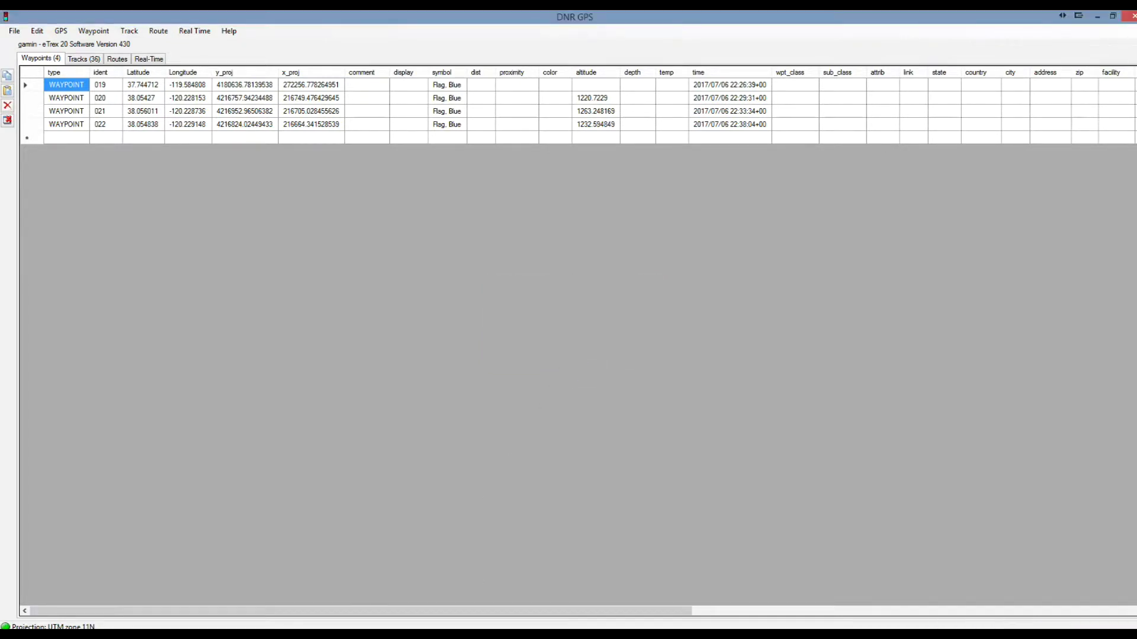
- Review the exported files in the YOSE_GPS_Data folder and the GPS cheat sheet e-mail in Thunderbird, returning to the folder
{"action": "left_click", "coordinate": [143, 636]}
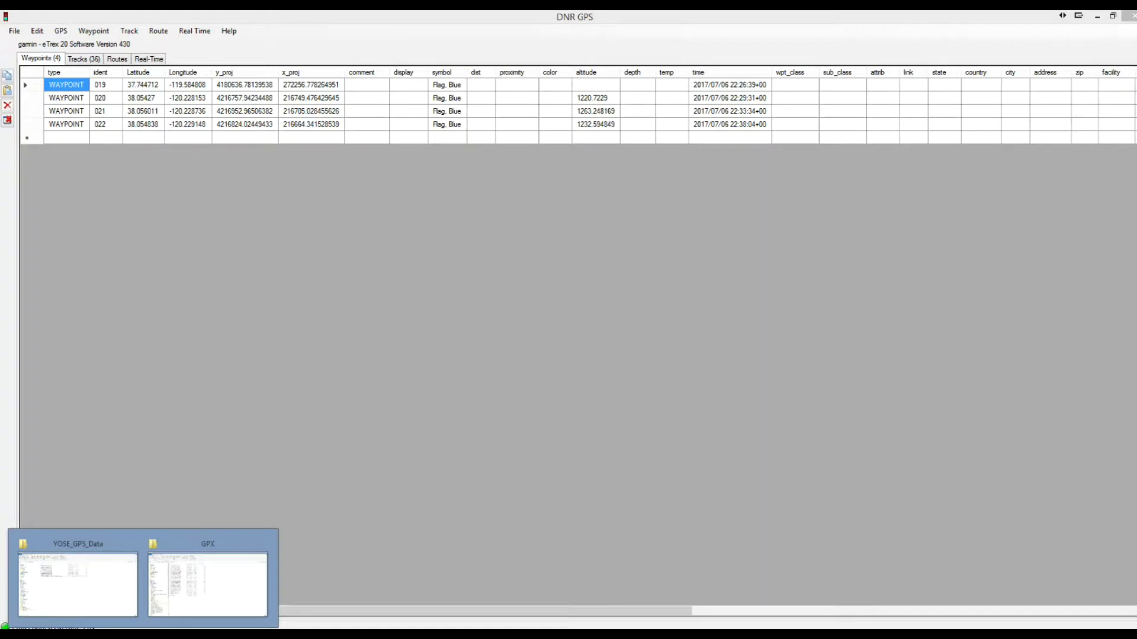
{"action": "left_click", "coordinate": [105, 602]}
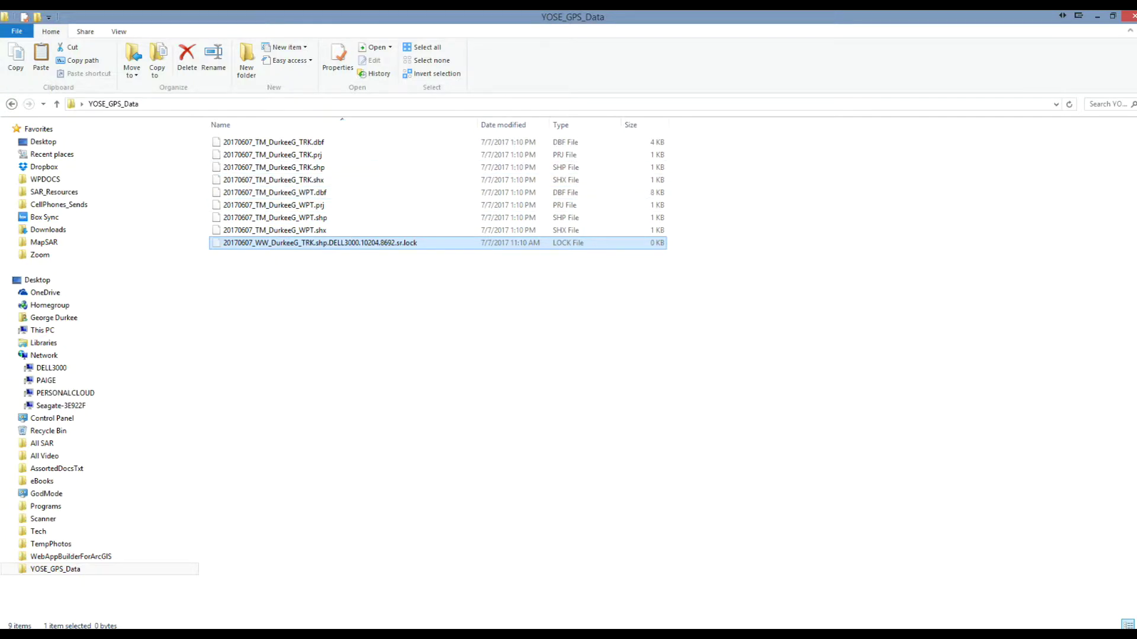
{"action": "key", "text": "alt+Tab"}
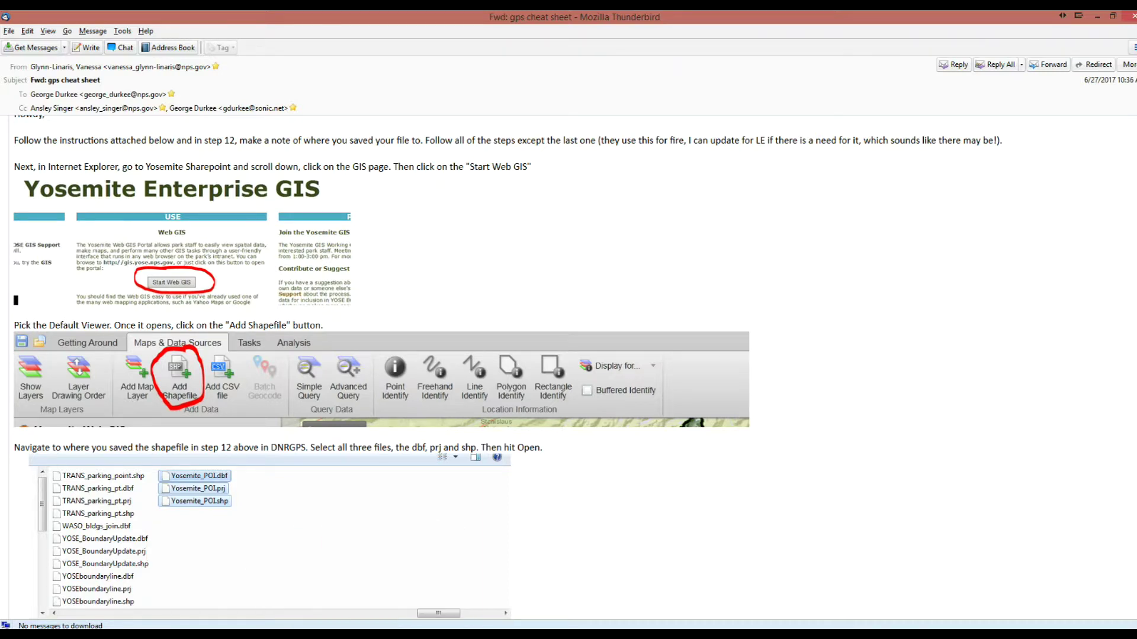
{"action": "left_click", "coordinate": [69, 583]}
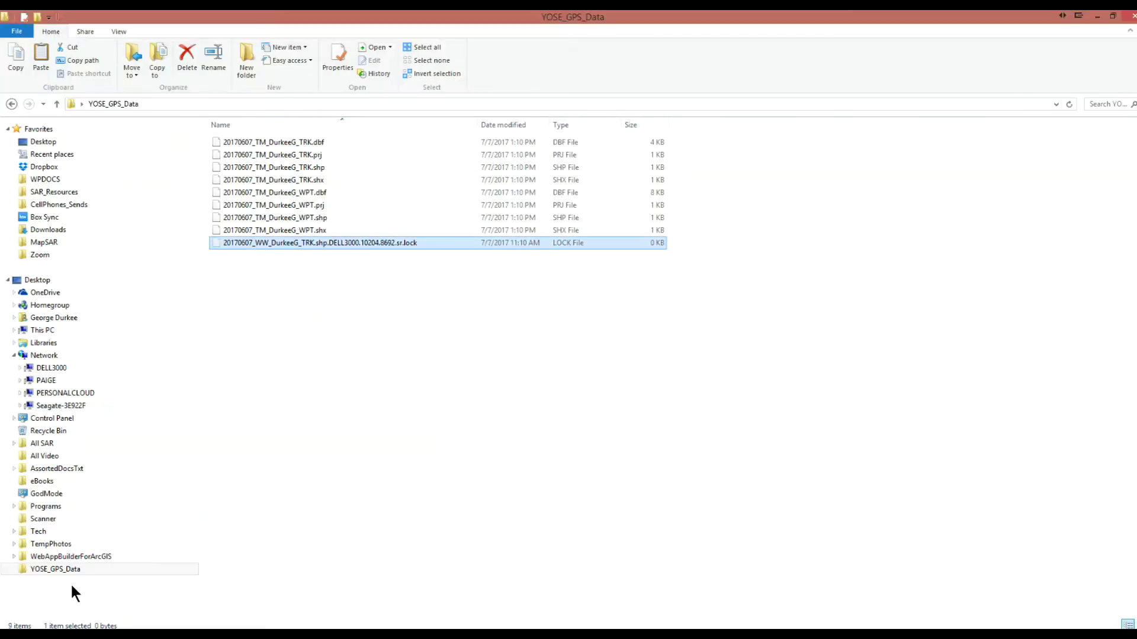
- Copy Current.gpx from the Garmin eTrex 20's GPX\Current folder into the YOSE_GPS_Data folder
{"action": "mouse_move", "coordinate": [74, 624]}
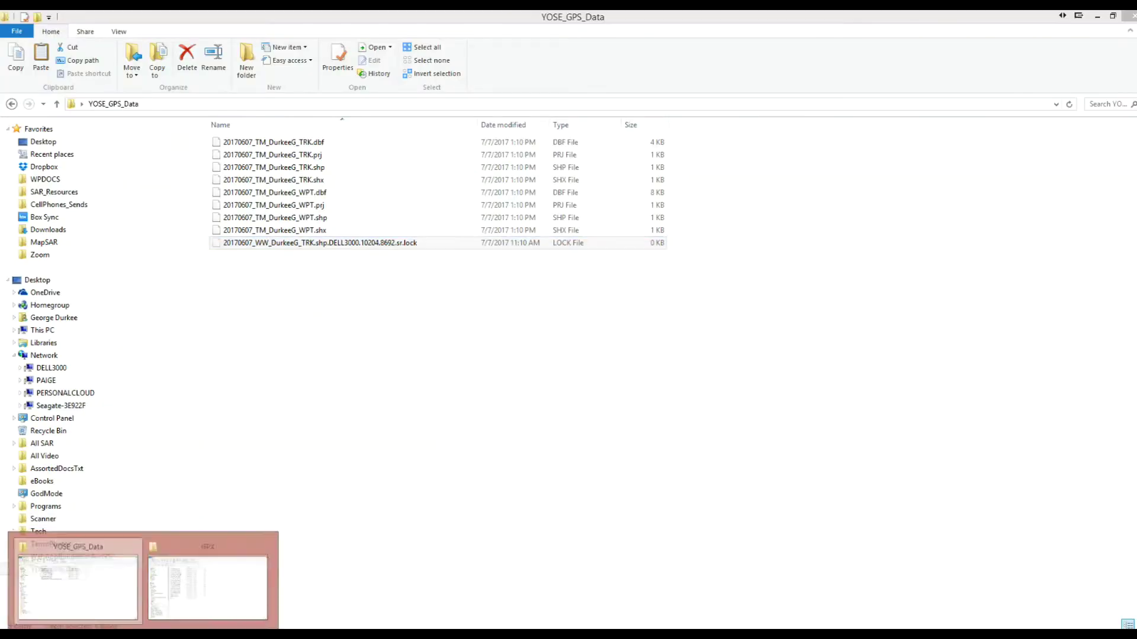
{"action": "left_click", "coordinate": [166, 588]}
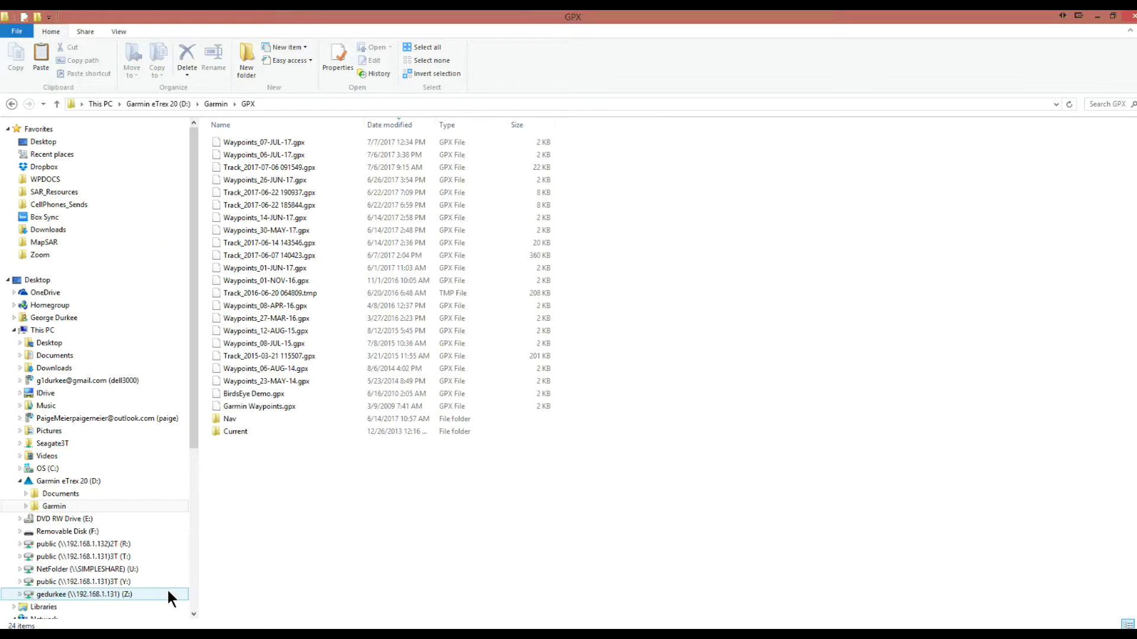
{"action": "double_click", "coordinate": [236, 433]}
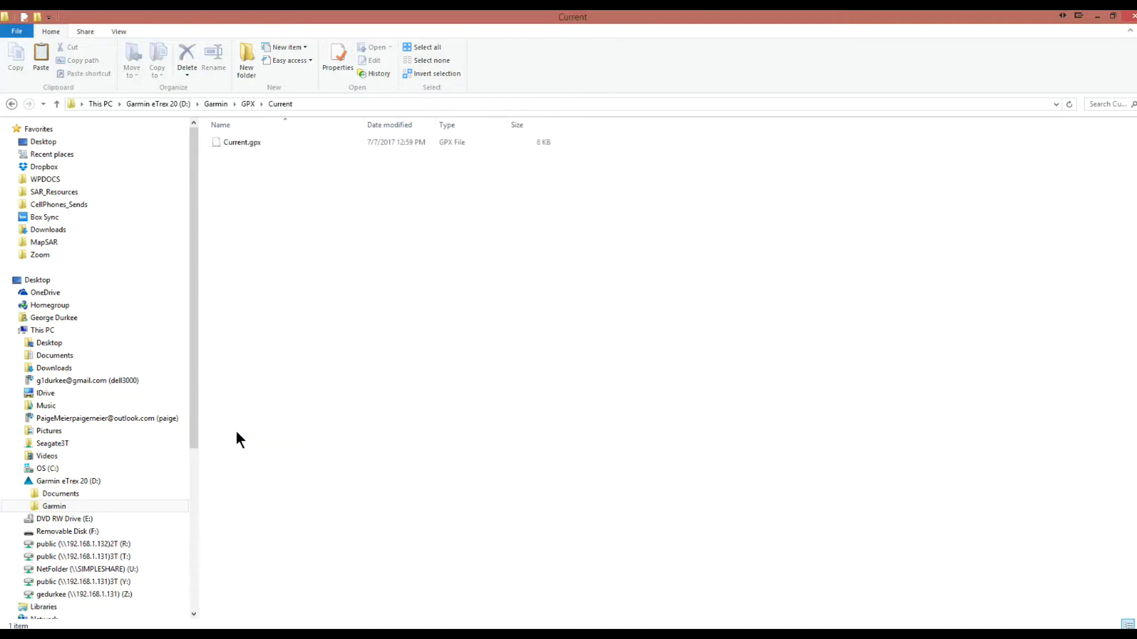
{"action": "left_click", "coordinate": [220, 142]}
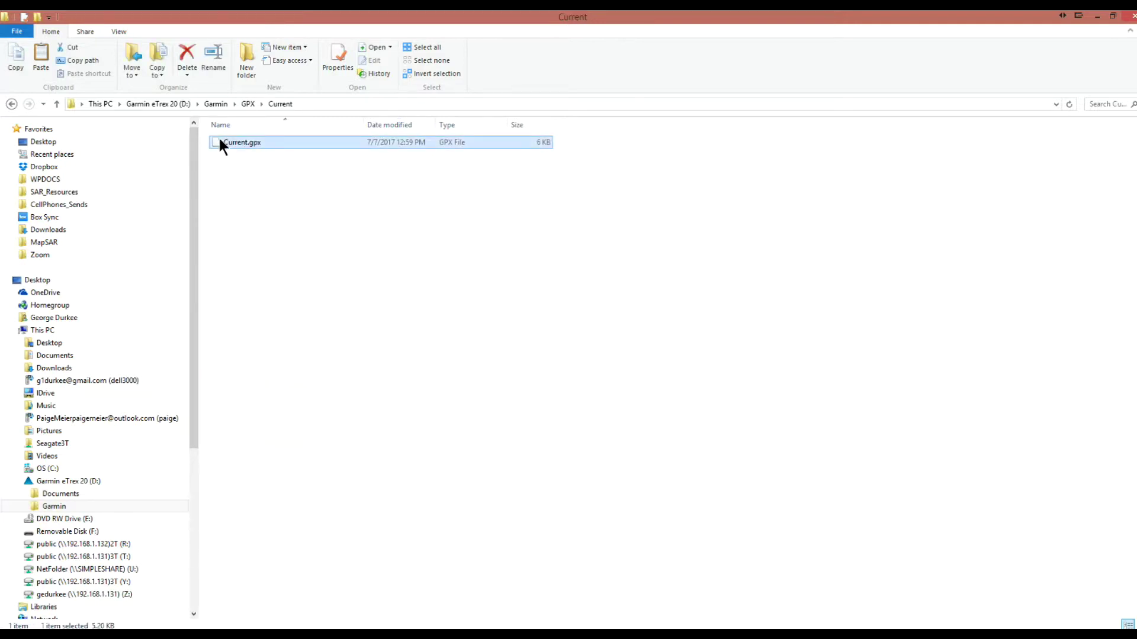
{"action": "left_click_drag", "start_coordinate": [219, 145], "coordinate": [355, 442]}
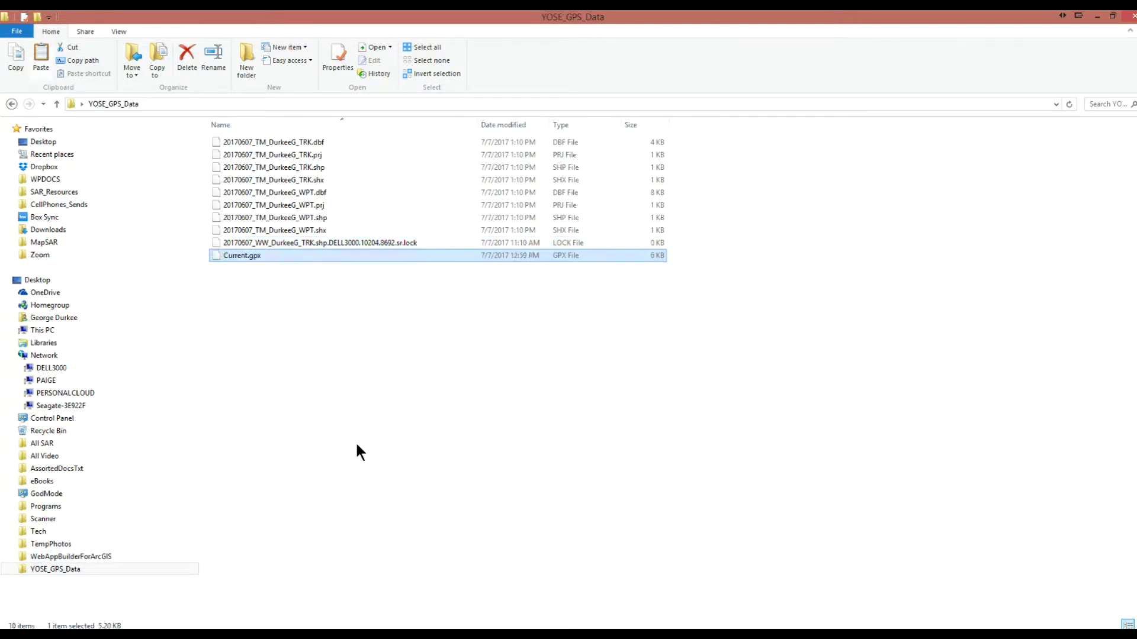
{"action": "left_click", "coordinate": [244, 255]}
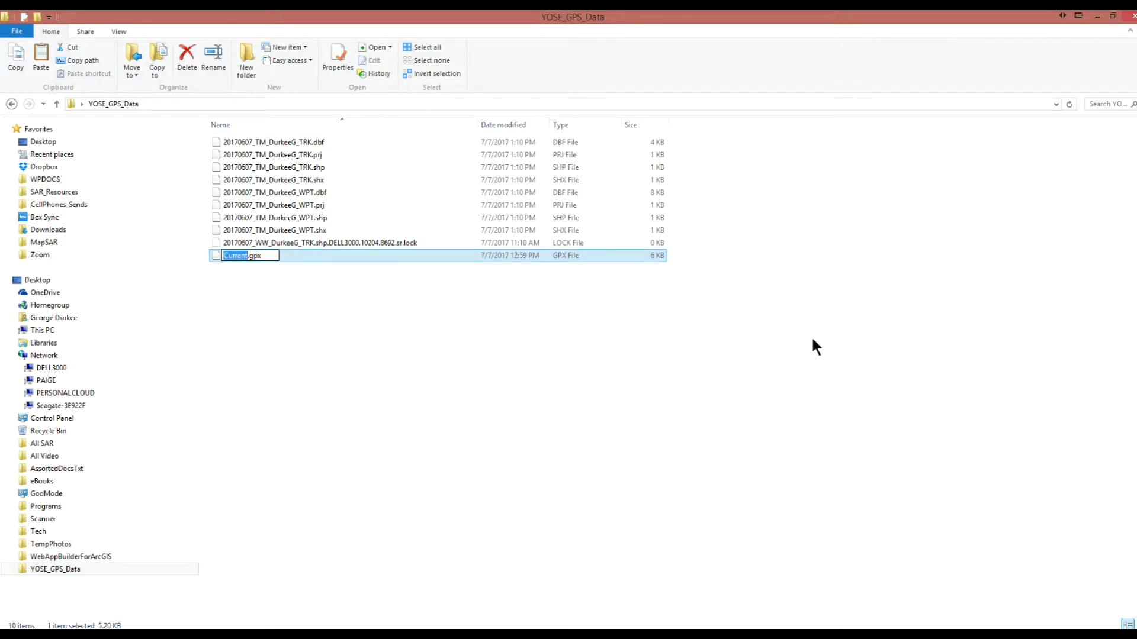
{"action": "type", "text": "201707"}
{"action": "type", "text": "0"}
{"action": "key", "text": "BackSpace"}
{"action": "type", "text": "607_DurkeeG"}
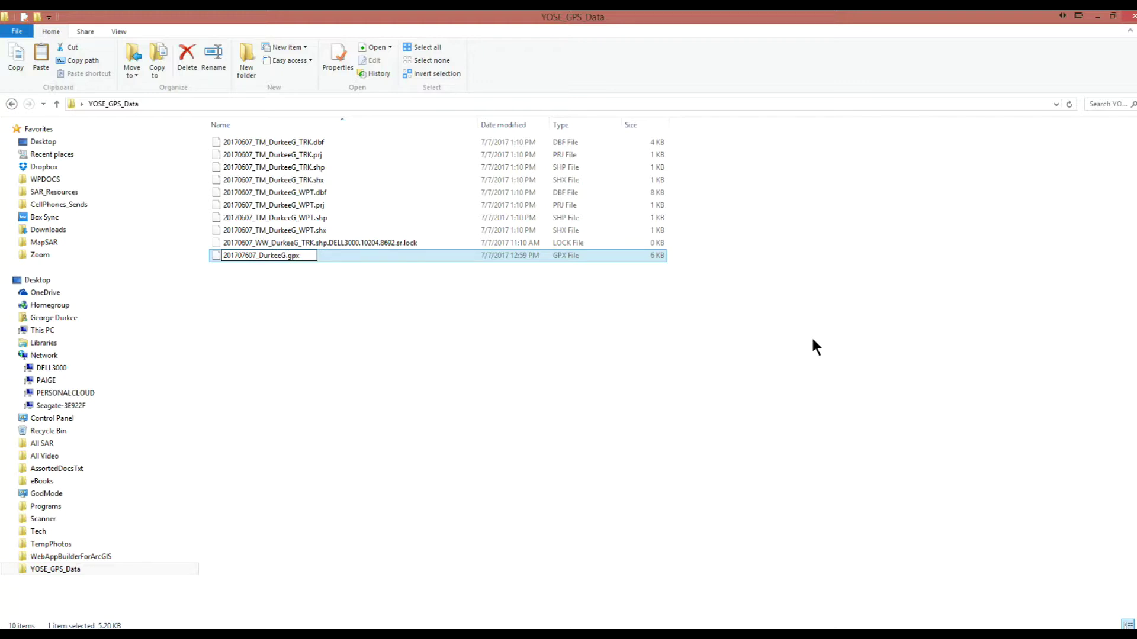
{"action": "type", "text": "_TRK"}
{"action": "key", "text": "Return"}
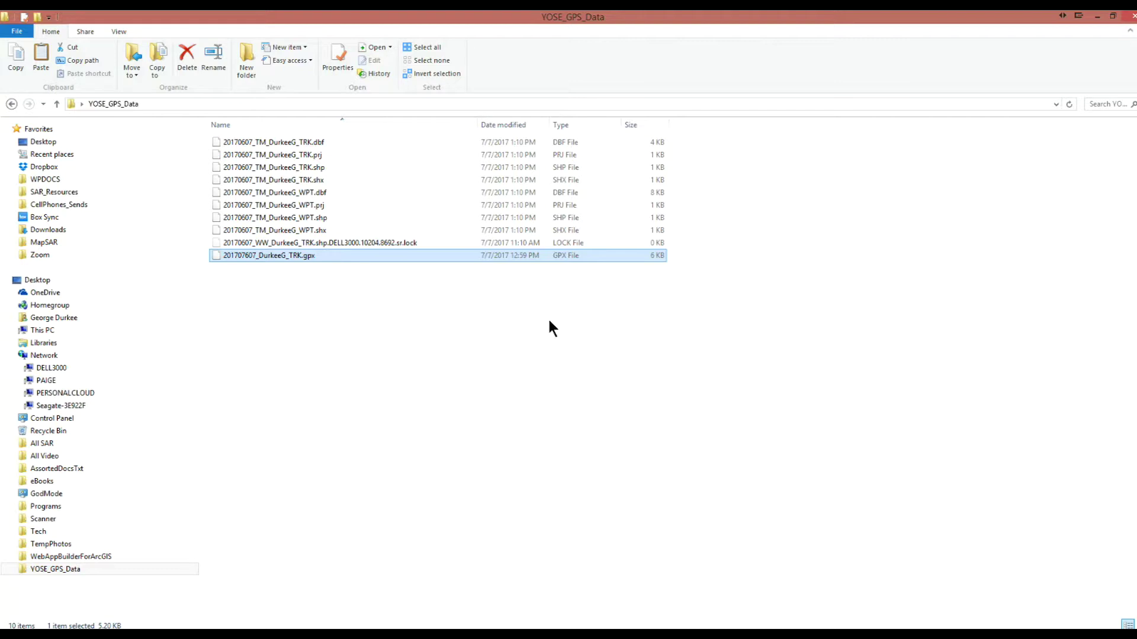
- Look over the archived track and waypoint GPX files in the Garmin eTrex 20's GPX folder, sorting them by name
{"action": "right_click", "coordinate": [219, 255]}
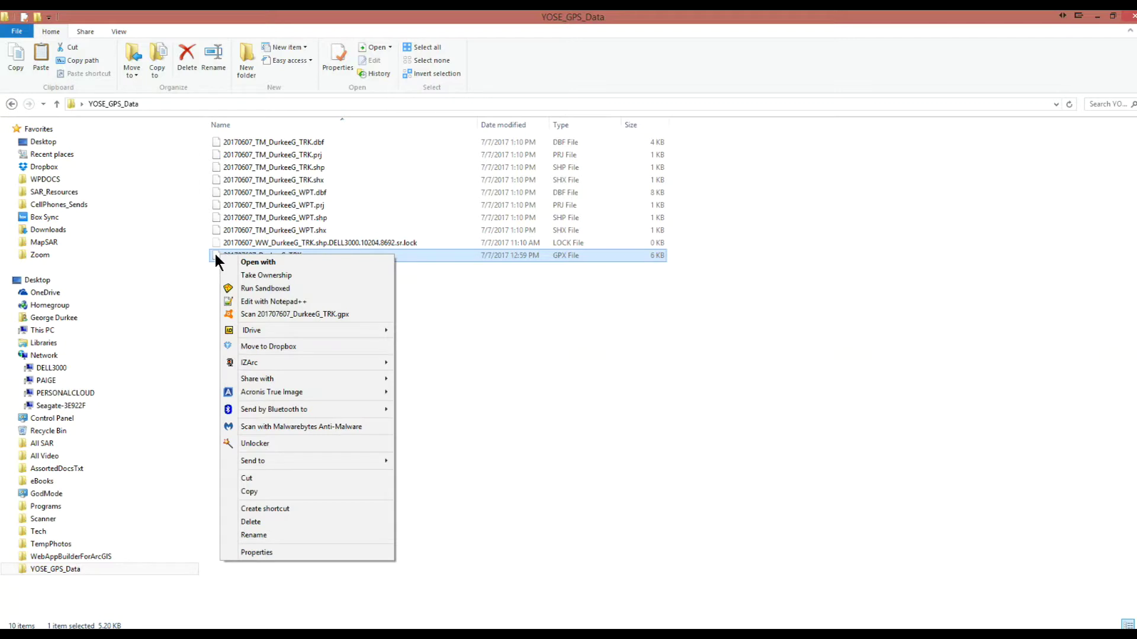
{"action": "left_click", "coordinate": [727, 453]}
{"action": "mouse_move", "coordinate": [112, 625]}
{"action": "left_click", "coordinate": [190, 598]}
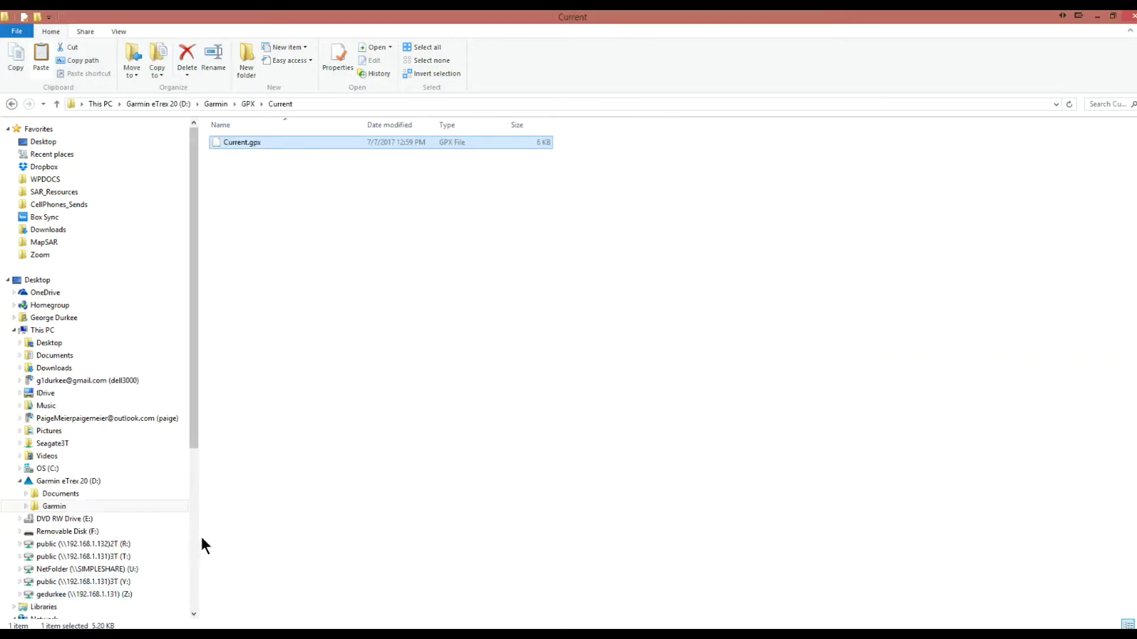
{"action": "left_click", "coordinate": [247, 104]}
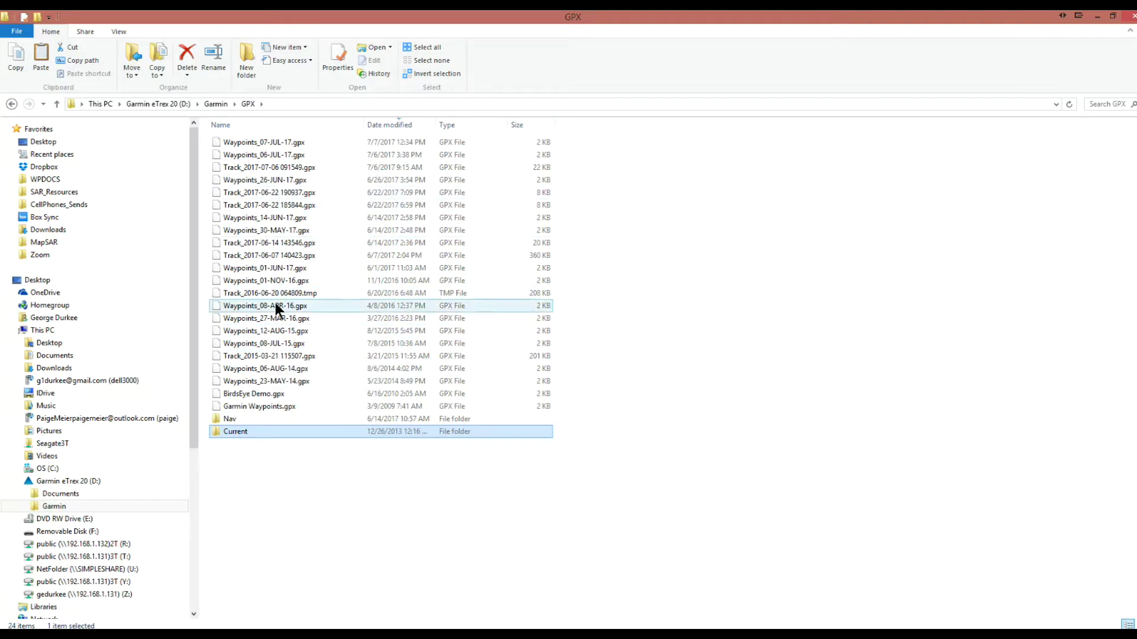
{"action": "left_click", "coordinate": [248, 124]}
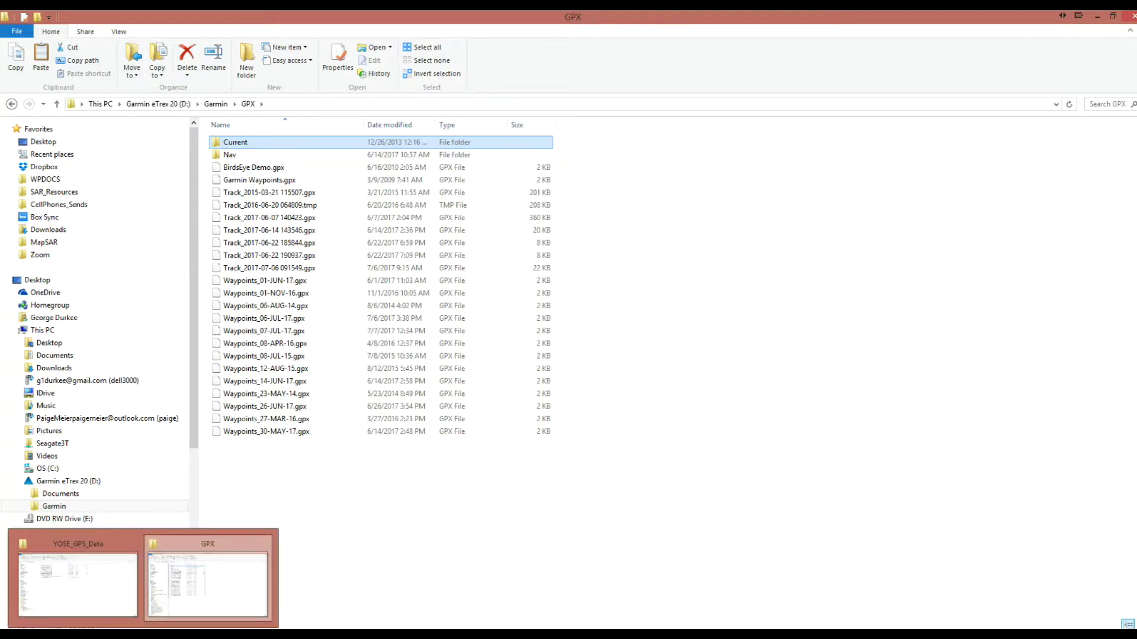
- Compress all the files in the YOSE_GPS_Data folder into YOSE_GPS_Data.zip with IZArc, closing the error report and clearing the selection
{"action": "left_click", "coordinate": [63, 573]}
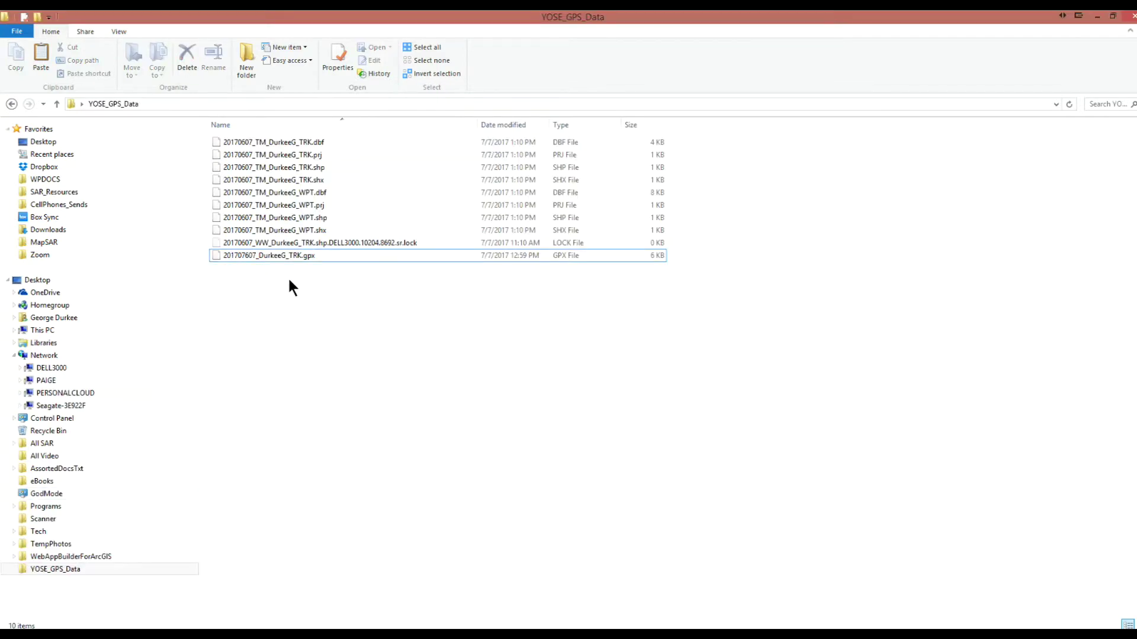
{"action": "left_click", "coordinate": [231, 146]}
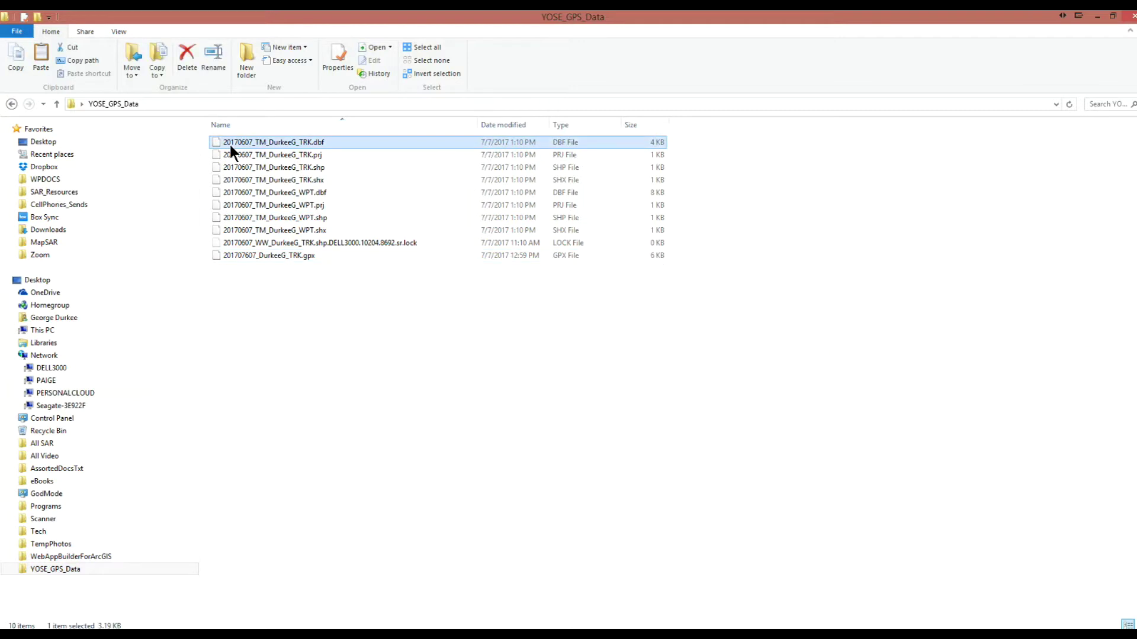
{"action": "left_click", "coordinate": [242, 256], "text": "shift"}
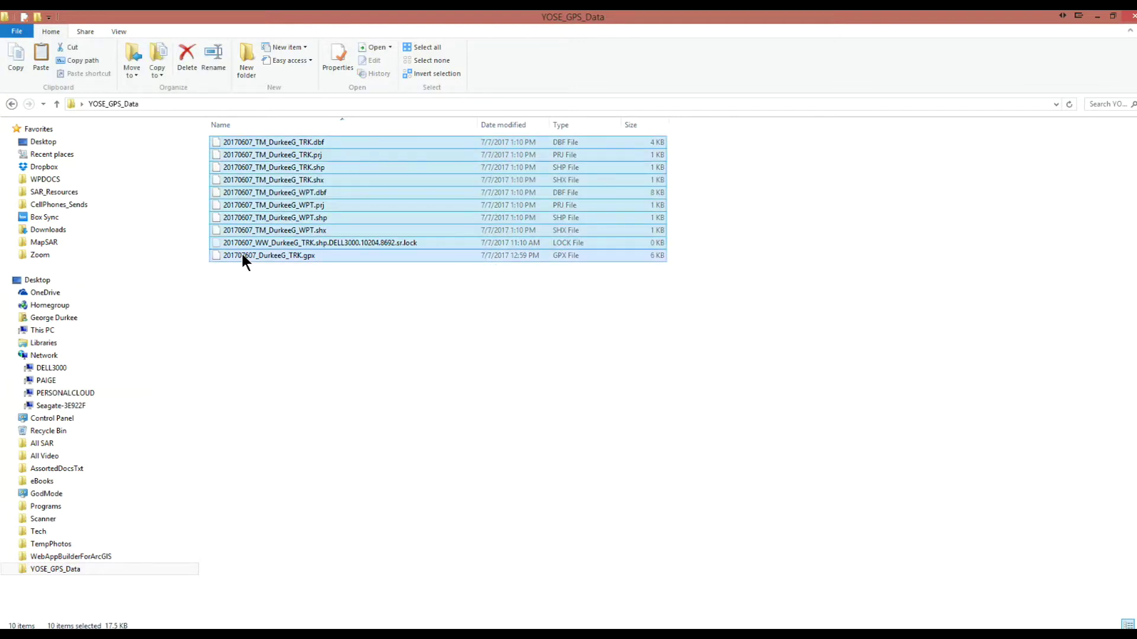
{"action": "right_click", "coordinate": [242, 256]}
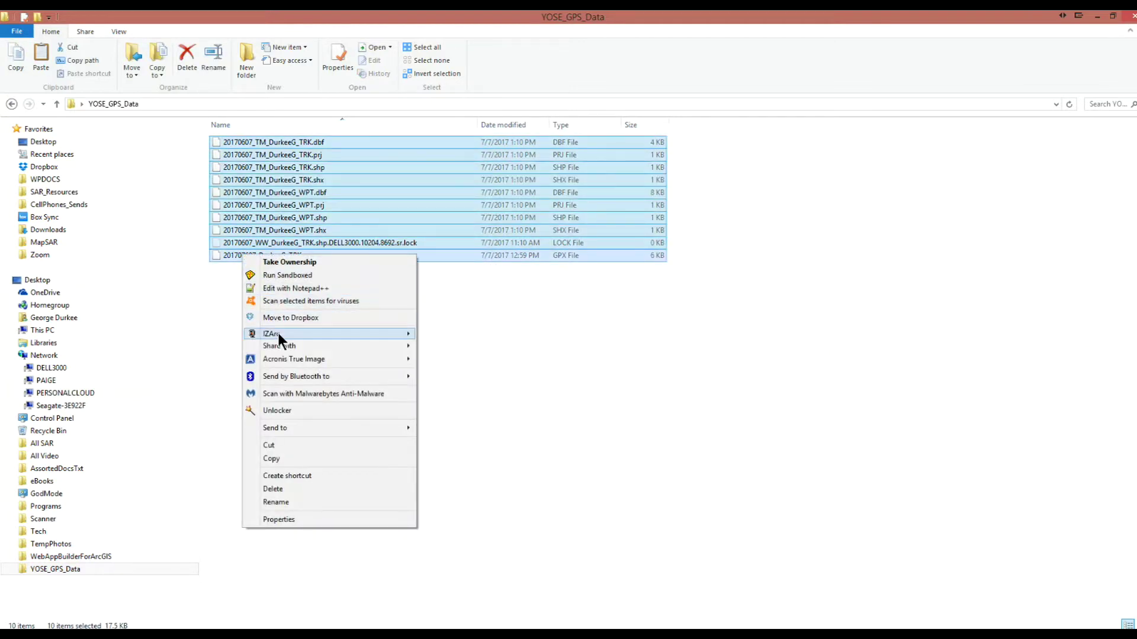
{"action": "mouse_move", "coordinate": [278, 335]}
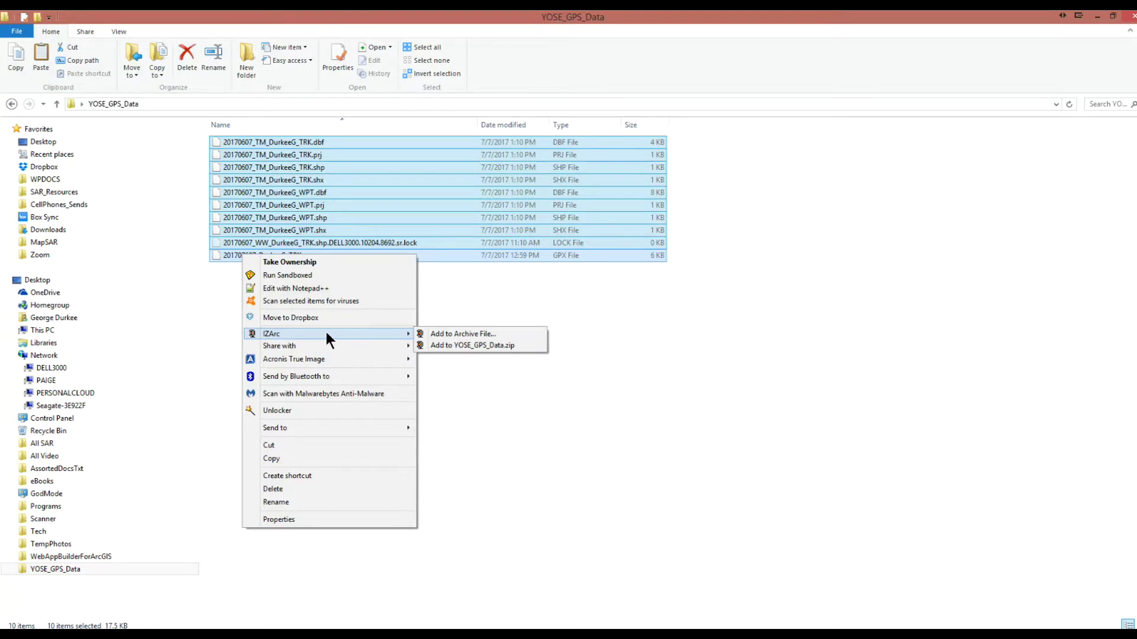
{"action": "left_click", "coordinate": [456, 346]}
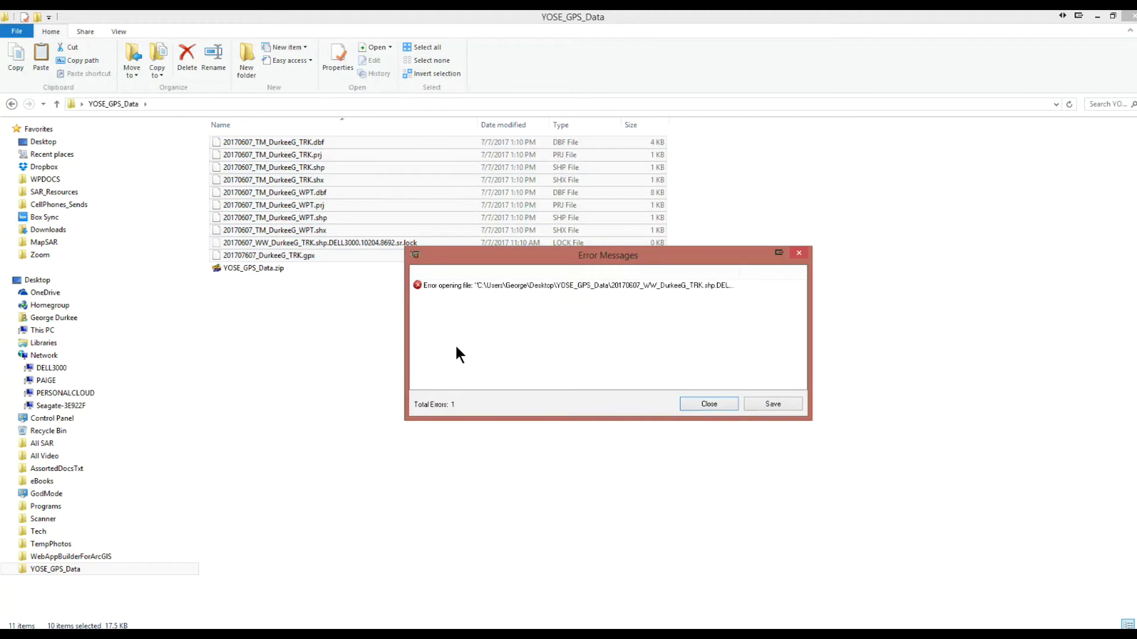
{"action": "left_click", "coordinate": [707, 404]}
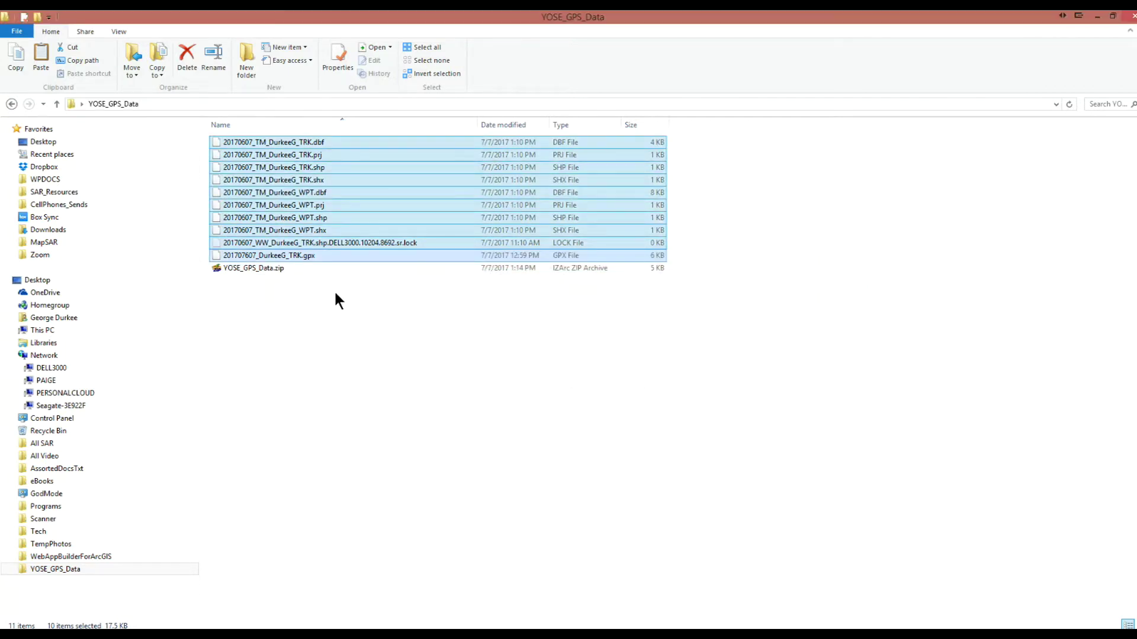
{"action": "left_click", "coordinate": [343, 359]}
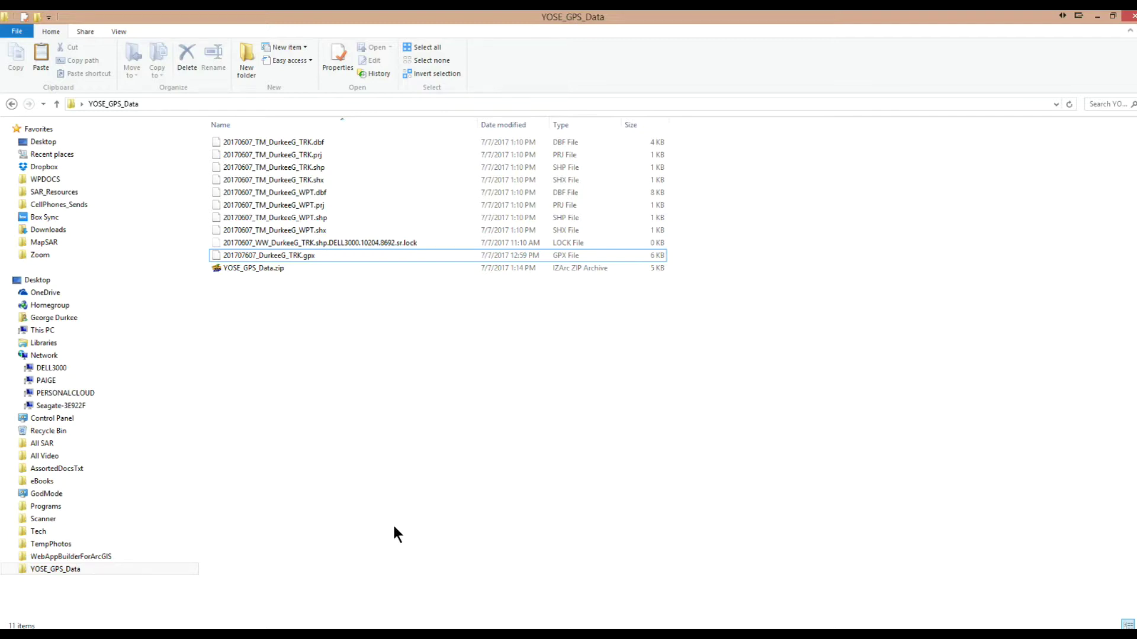
- Switch to Video_Cover_Name.docx in Word and review the draft protocol for capturing and sending patrol tracklogs and waypoints
{"action": "left_click", "coordinate": [274, 635]}
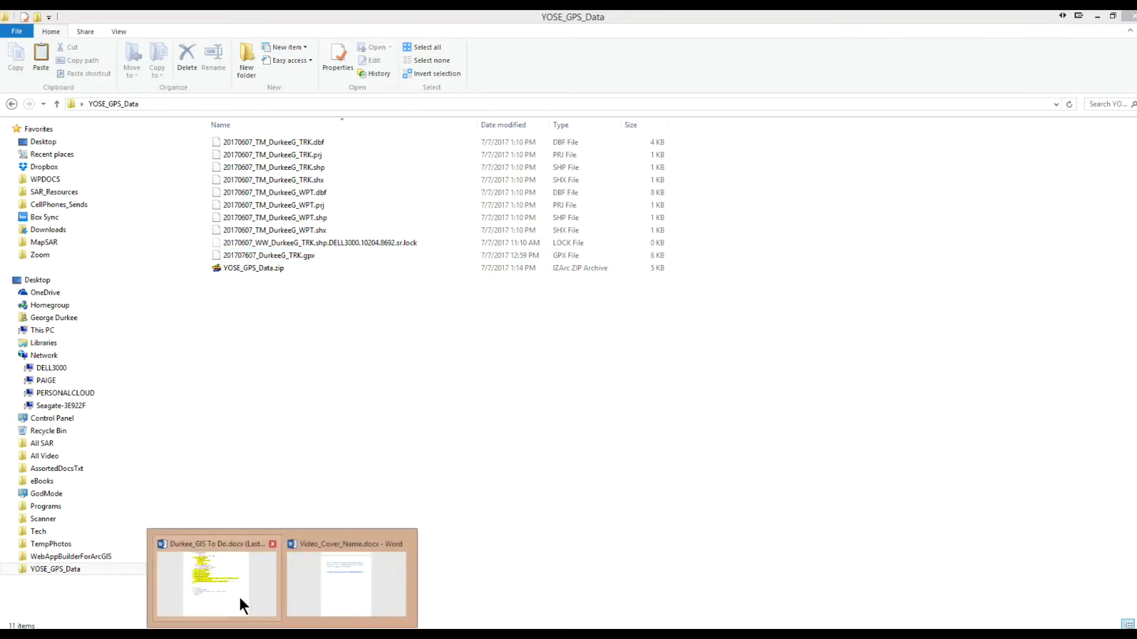
{"action": "left_click", "coordinate": [322, 588]}
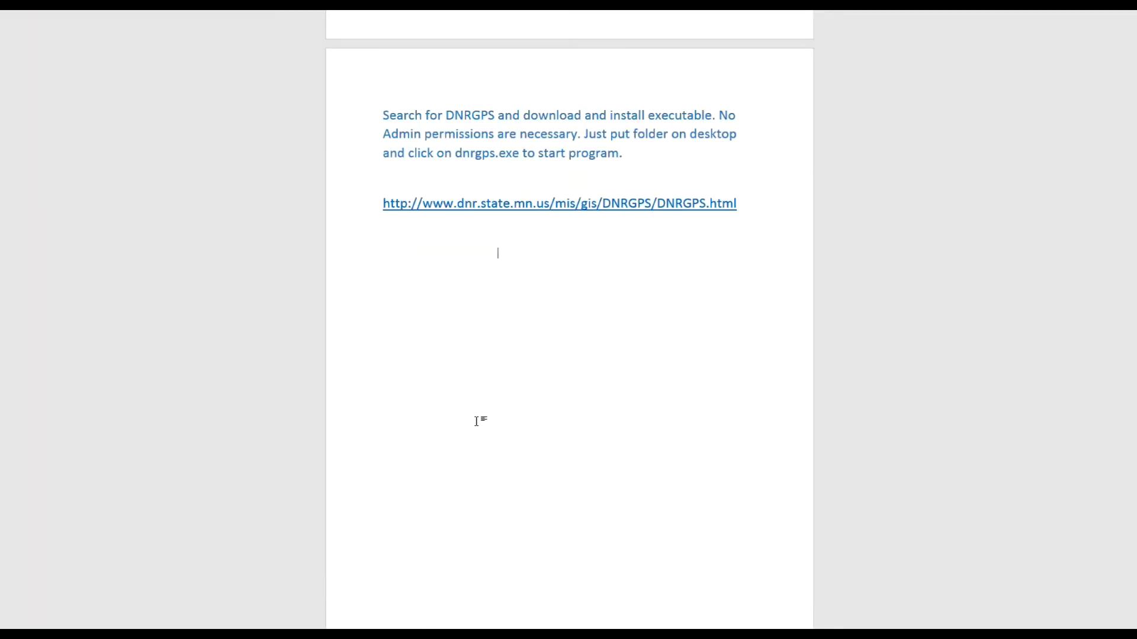
{"action": "scroll", "coordinate": [476, 421], "scroll_direction": "down", "scroll_amount": 10}
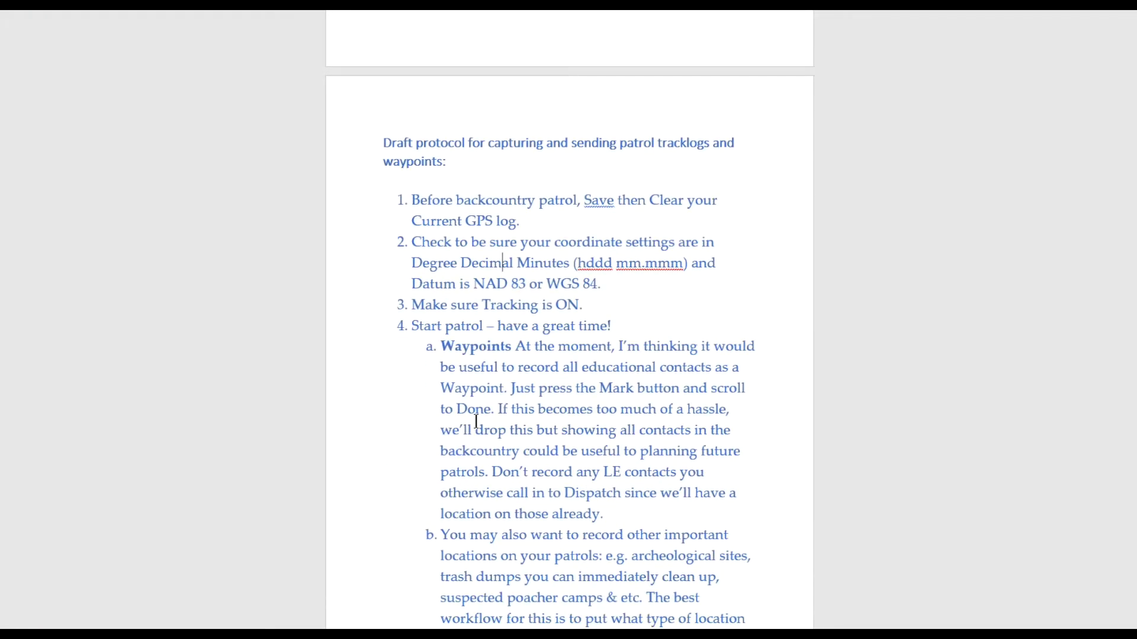
{"action": "scroll", "coordinate": [462, 406], "scroll_direction": "down", "scroll_amount": 1}
{"action": "scroll", "coordinate": [462, 406], "scroll_direction": "down", "scroll_amount": 3}
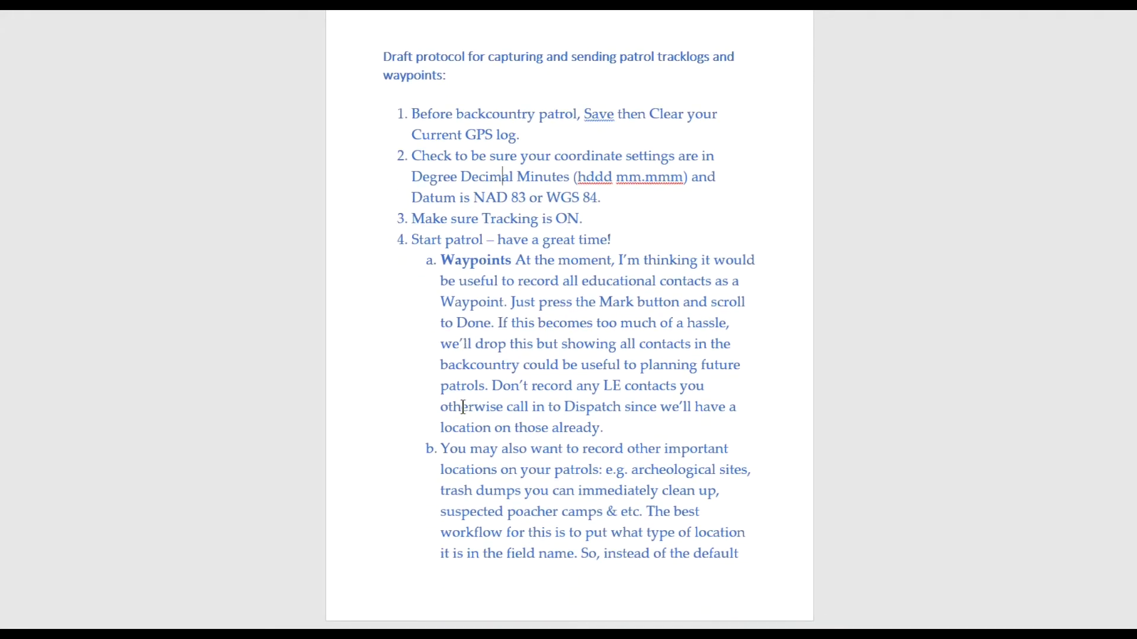